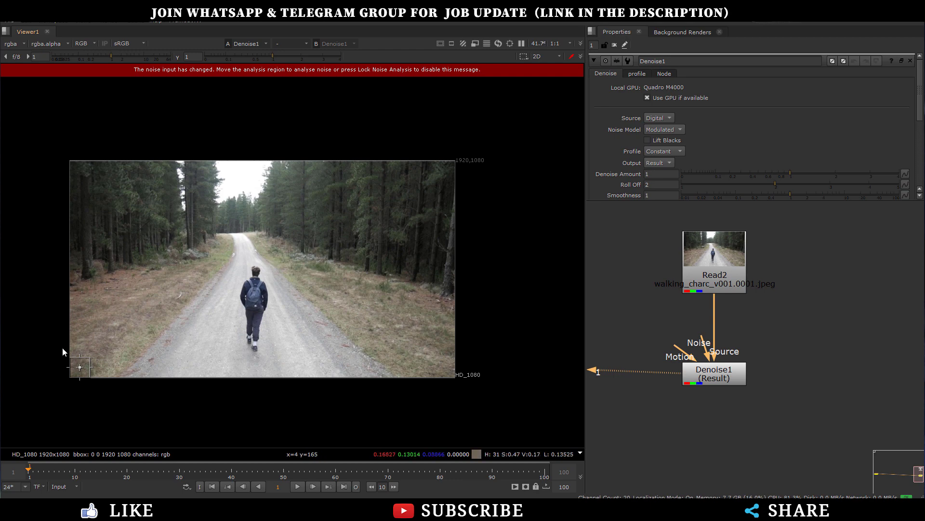
Move the noise analysis region onto the gravel road just beside the walking person
drag(79, 367, 228, 337)
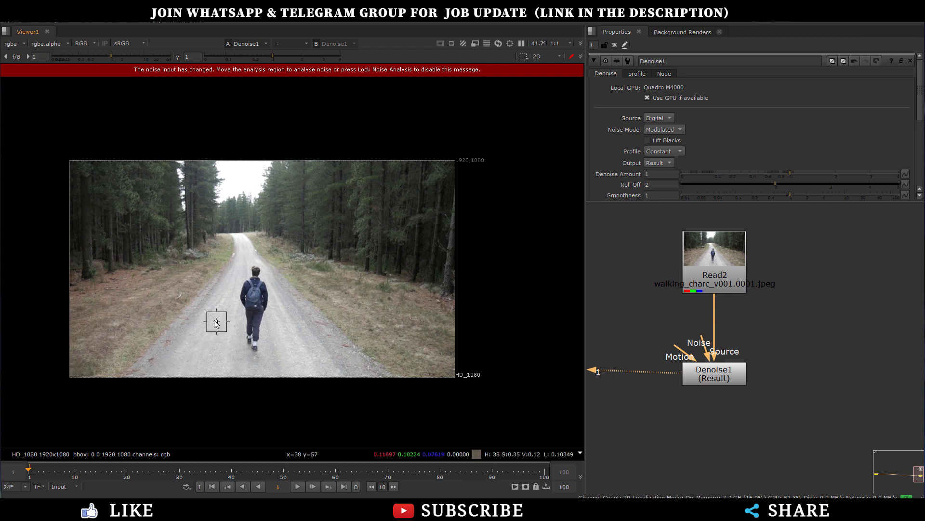
scroll(218, 330, up, 3)
scroll(208, 333, up, 7)
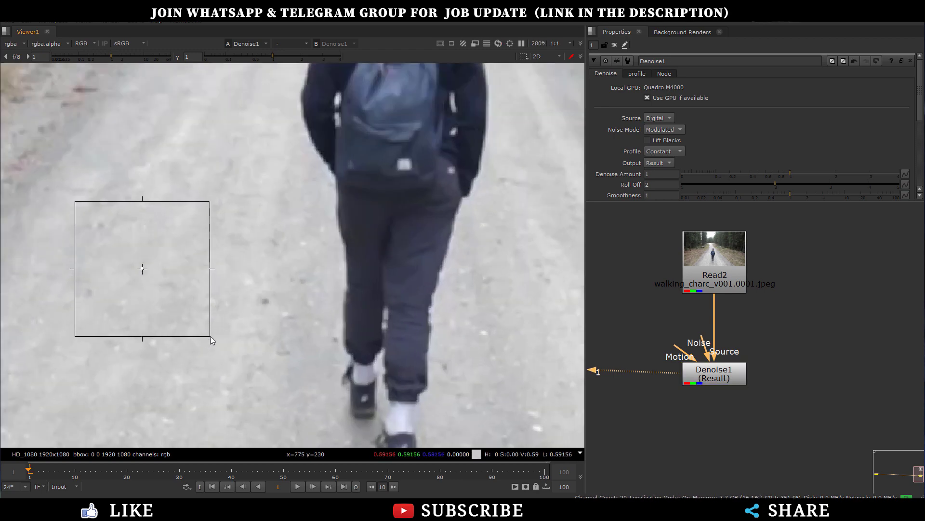
Connect Read2 to viewer input 1 and Denoise1 to viewer input 2
click(730, 273)
key(1)
click(717, 374)
key(2)
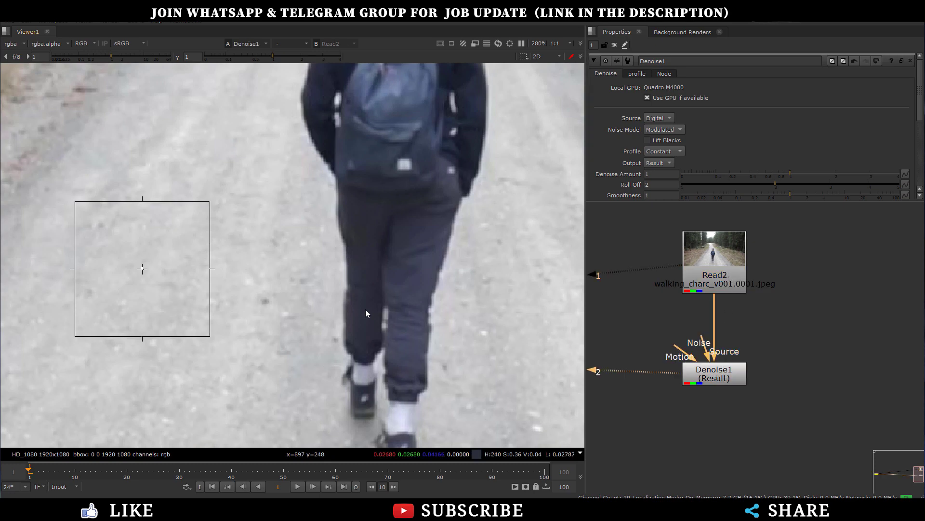
Compare the original footage with the denoised result on the walker and the gravel road
scroll(342, 265, down, 5)
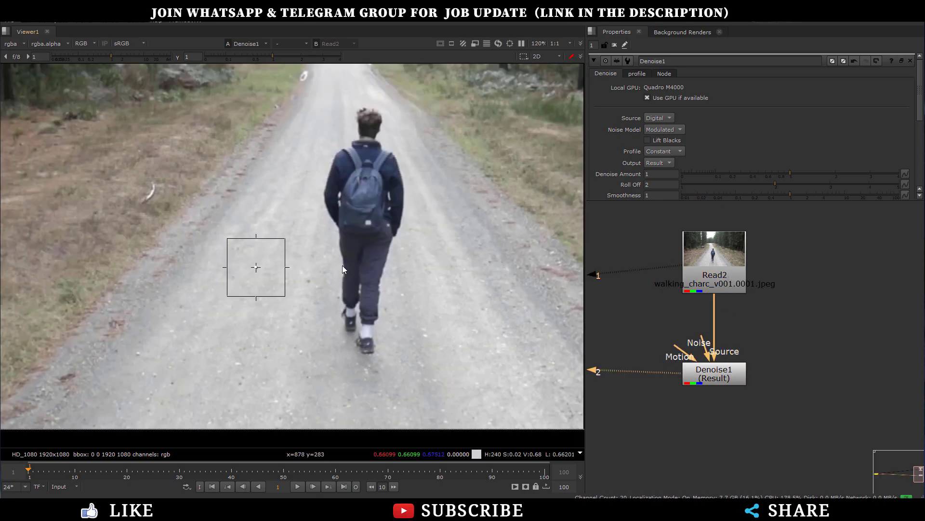
key(1)
scroll(360, 248, up, 3)
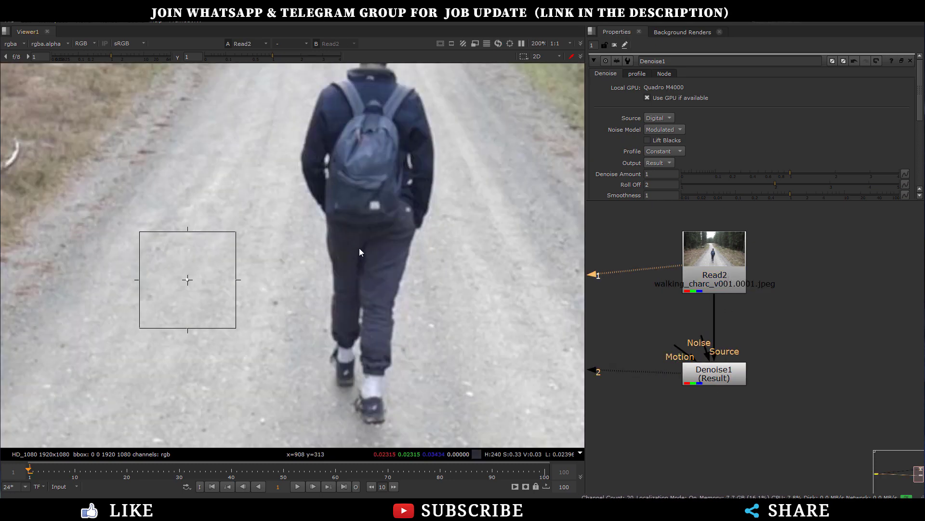
key(2)
key(1)
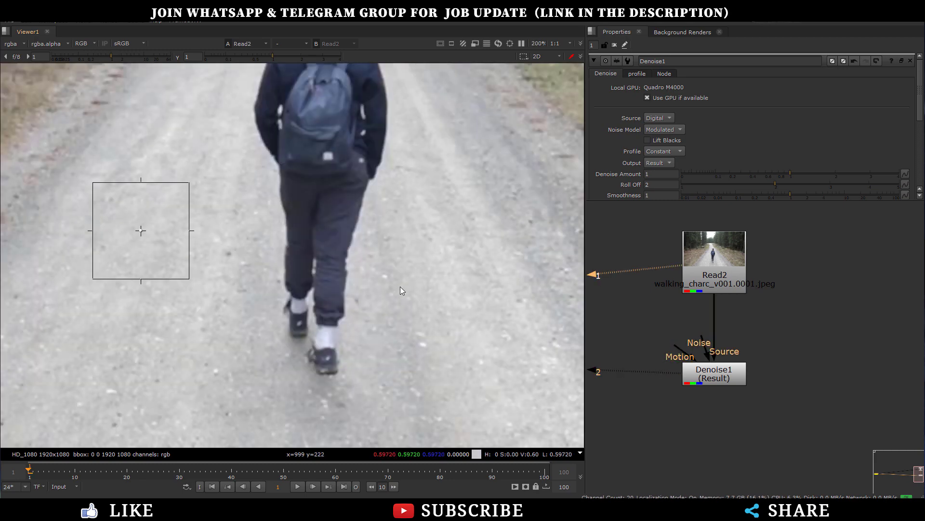
key(2)
key(1)
key(2)
scroll(442, 305, up, 3)
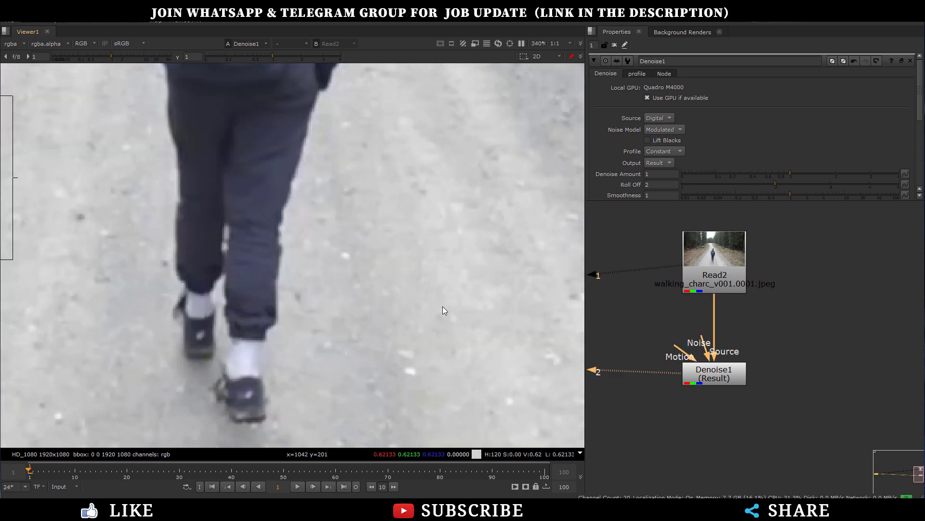
key(1)
key(2)
scroll(480, 202, down, 4)
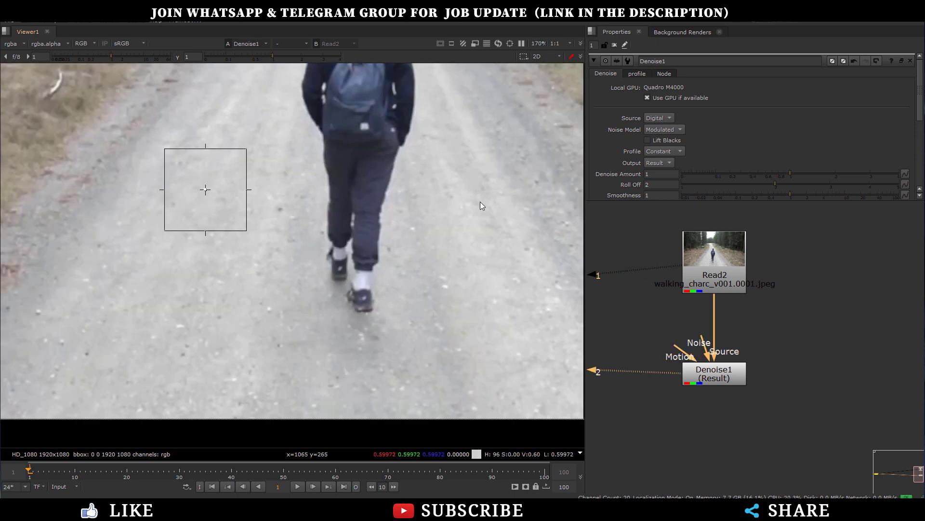
Set Denoise1's noise model to Constant and compare its result with the original footage
click(670, 122)
key(1)
key(2)
key(1)
key(2)
key(1)
key(2)
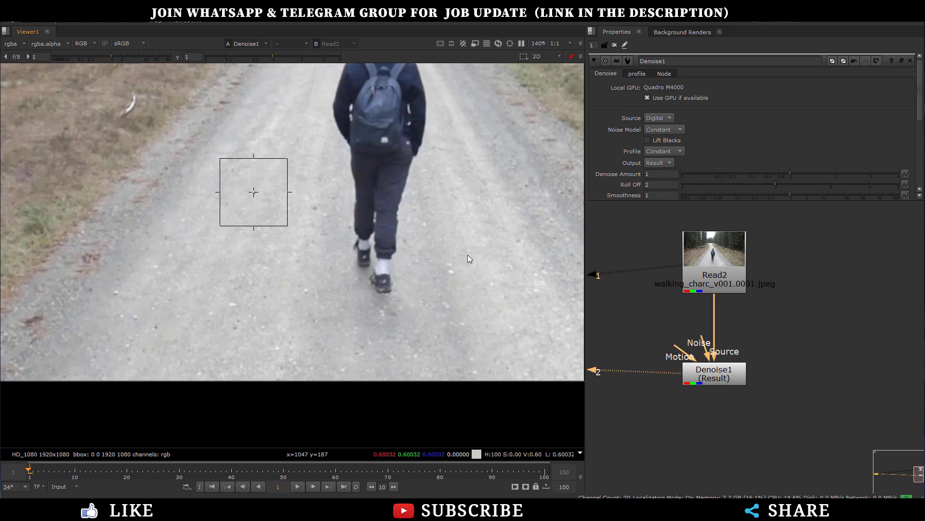
key(1)
key(2)
key(1)
key(2)
key(1)
Examine the detail in the walker's trousers and backpack in the original and denoised images
scroll(389, 163, up, 6)
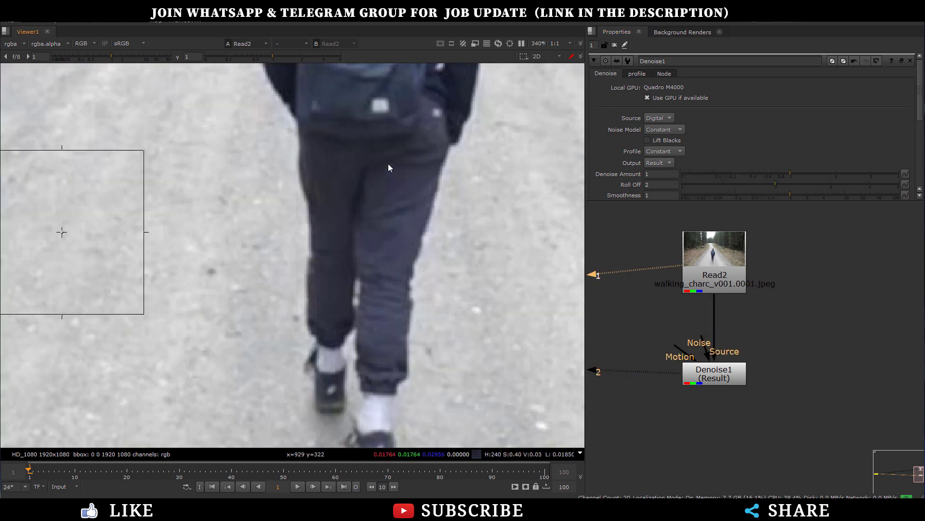
key(2)
drag(461, 125, 250, 386)
key(1)
key(2)
key(1)
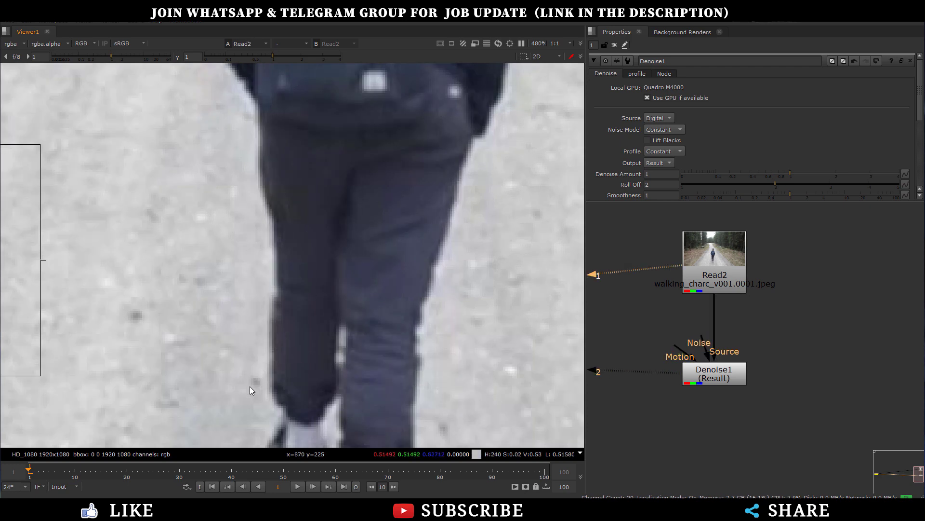
key(2)
scroll(318, 265, down, 8)
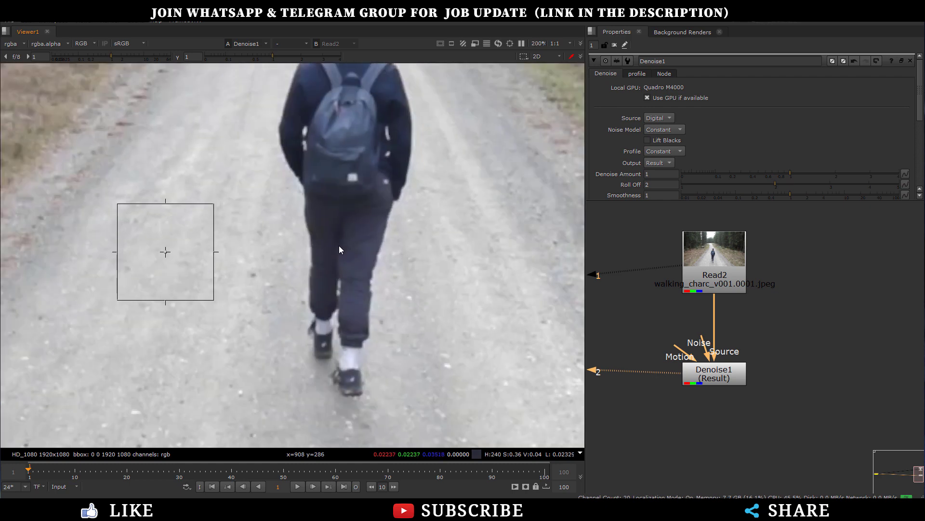
drag(423, 190, 348, 304)
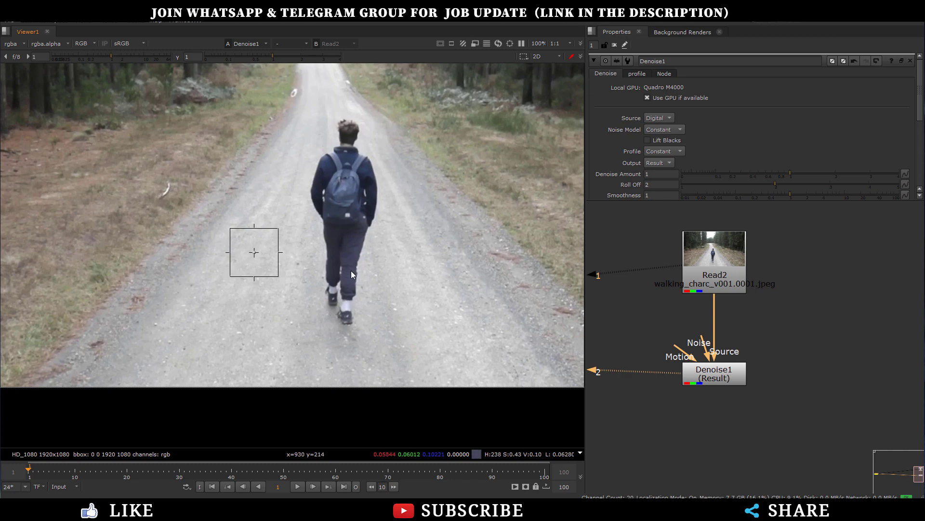
Lower the Denoise Amount to 0.205 and compare the result with the original footage
scroll(346, 249, up, 5)
drag(781, 171, 740, 172)
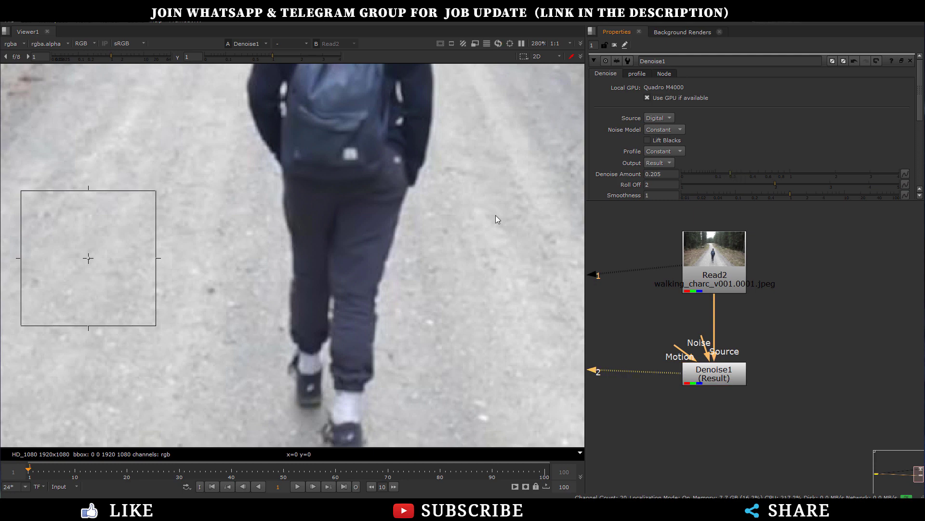
key(1)
key(2)
key(1)
key(2)
key(1)
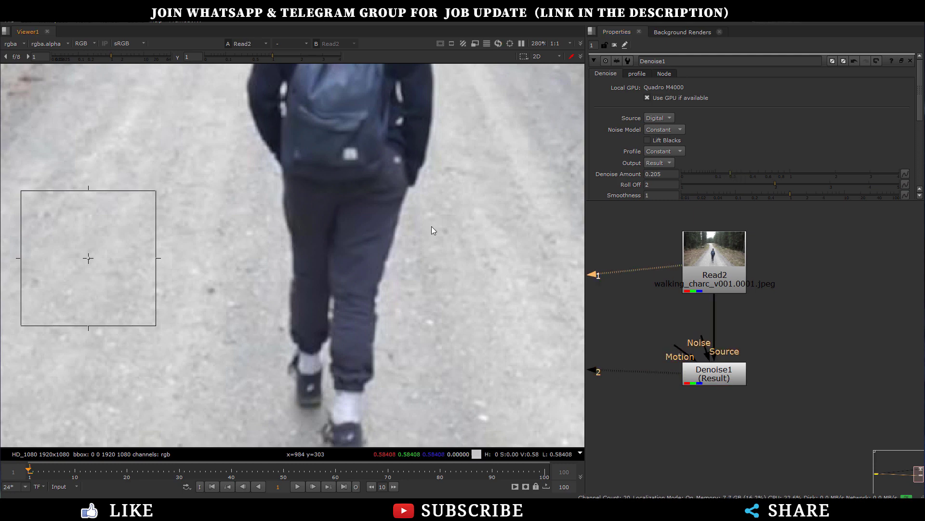
key(2)
scroll(417, 151, down, 1)
scroll(418, 154, down, 4)
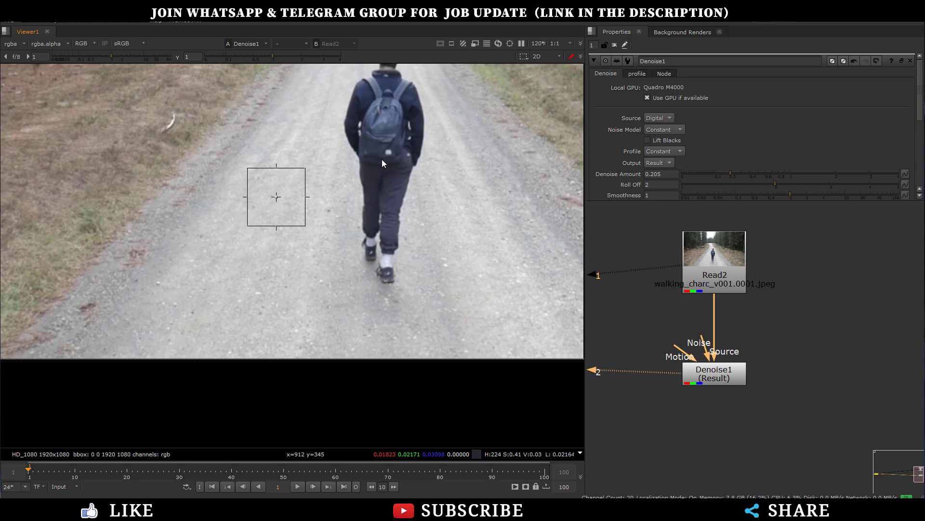
scroll(732, 381, up, 4)
scroll(724, 304, down, 4)
Add a Write node to Denoise1's output and place it a little below that node
scroll(724, 303, down, 4)
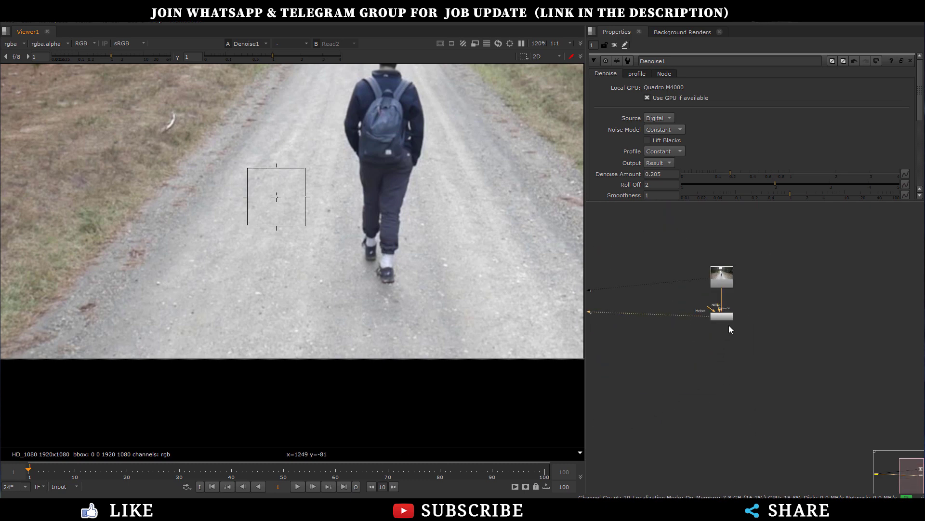
scroll(721, 320, up, 4)
drag(719, 318, 715, 319)
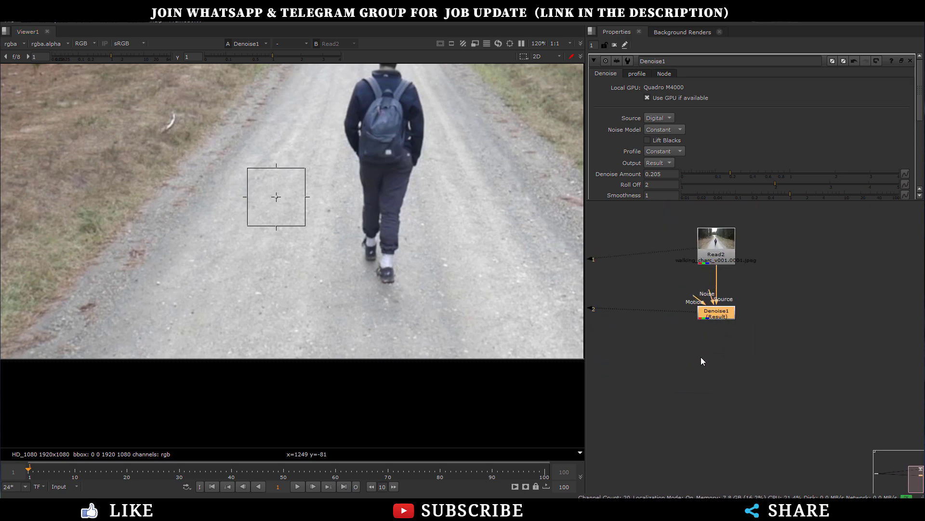
scroll(740, 320, up, 3)
drag(767, 264, 614, 356)
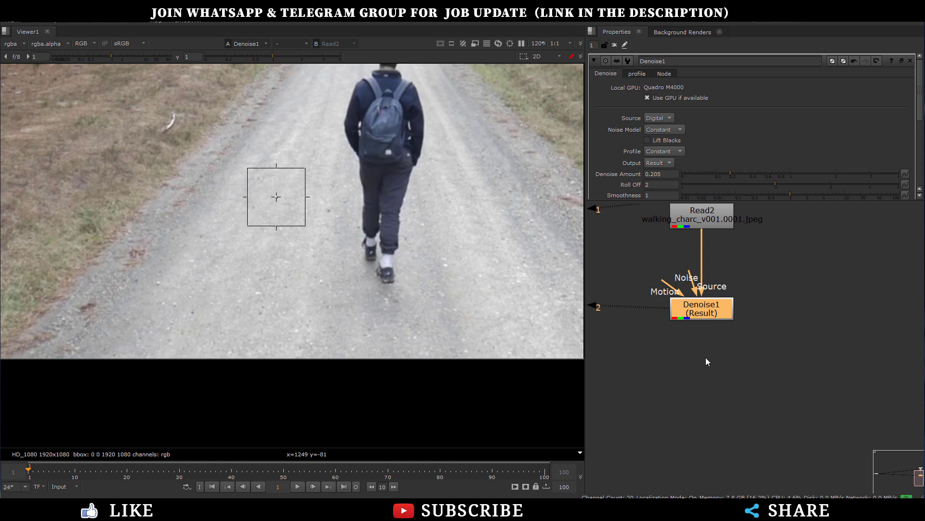
key(w)
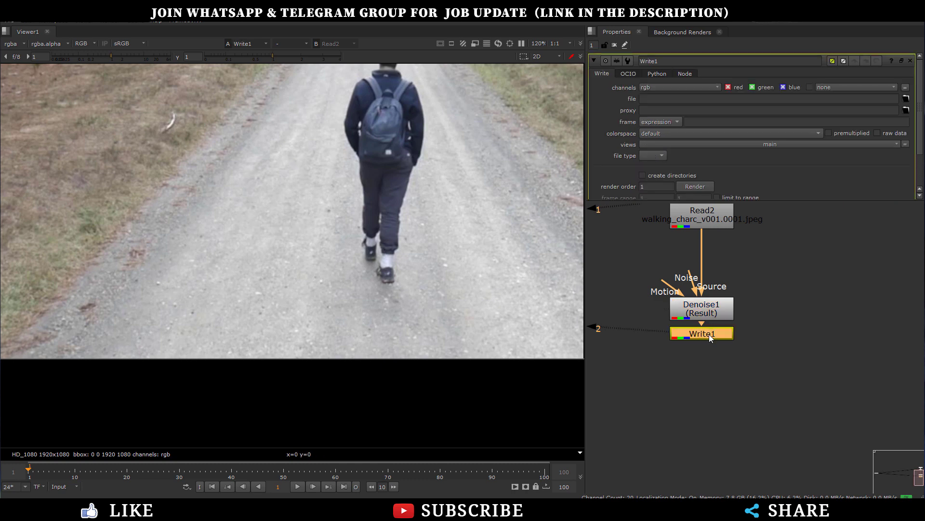
drag(712, 335, 712, 367)
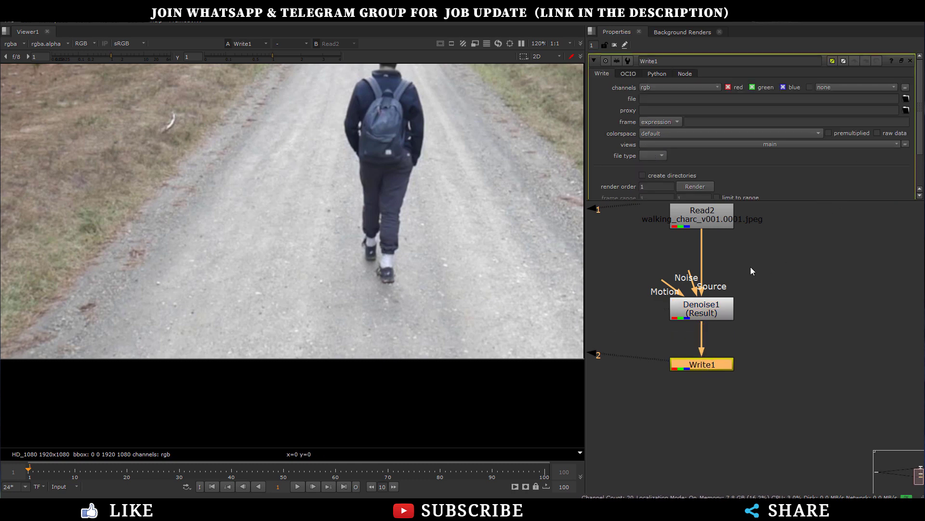
Copy the file name walking_charc_v001.####.jpeg from Read2's file path
scroll(708, 268, down, 3)
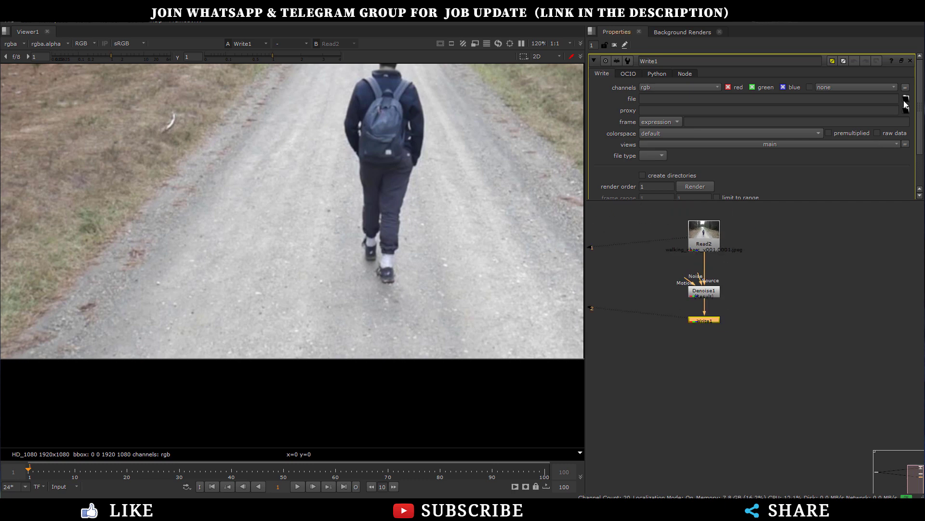
click(718, 232)
double_click(718, 231)
drag(766, 88, 867, 90)
key(ctrl+c)
Set Write1's output file to walking_charc_v001.####.jpeg in a new folder named Denosie under D:/youtube_assets/Object_removal
double_click(708, 320)
click(906, 99)
click(214, 136)
click(200, 135)
text(D)
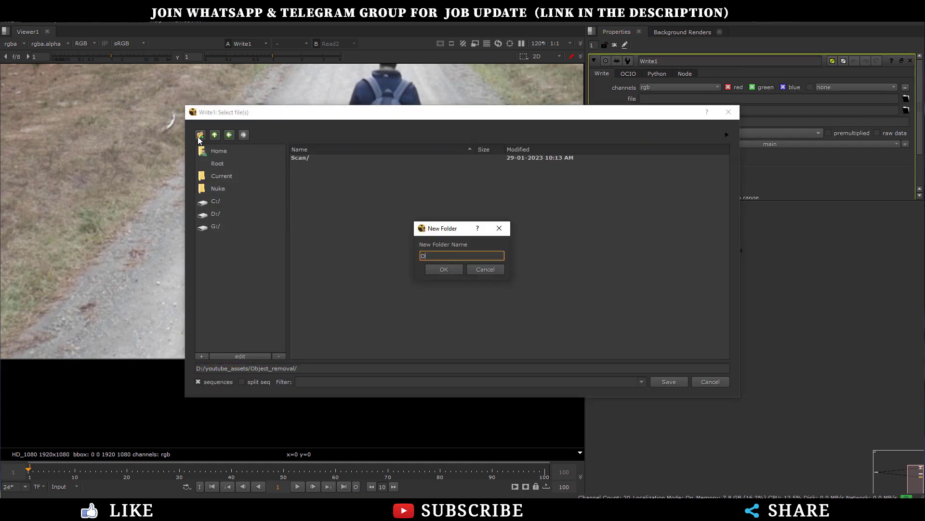
text(enosie)
key(Return)
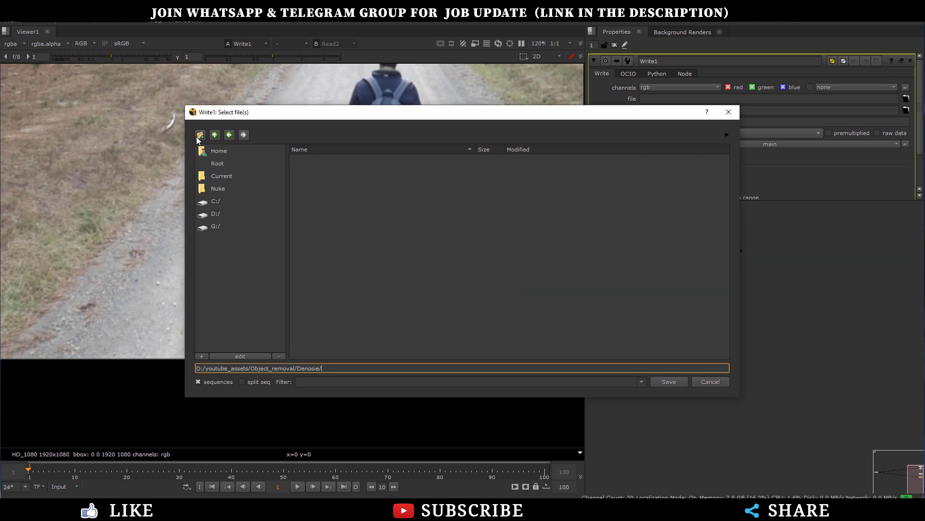
key(ctrl+v)
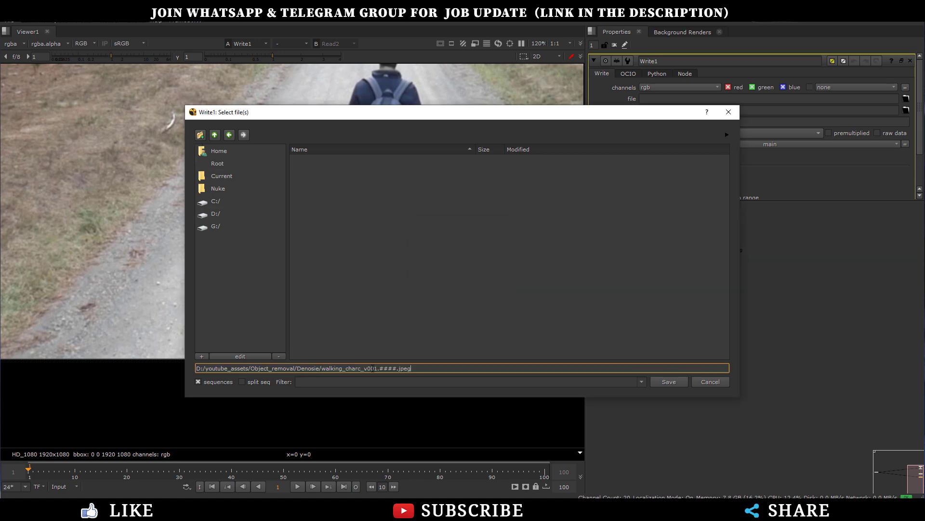
click(669, 382)
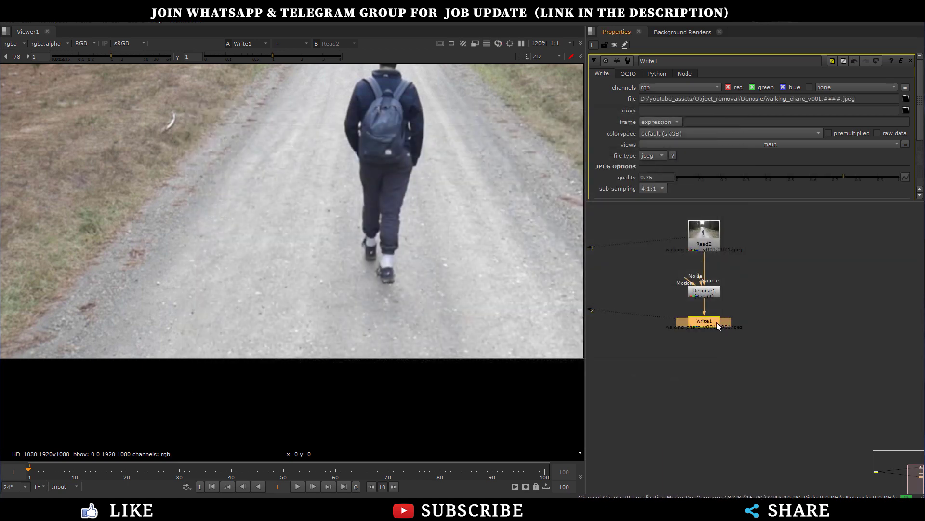
Set Write1's JPEG quality to 1 and render frames 1-100
scroll(737, 166, down, 2)
scroll(737, 166, down, 1)
drag(846, 121, 899, 120)
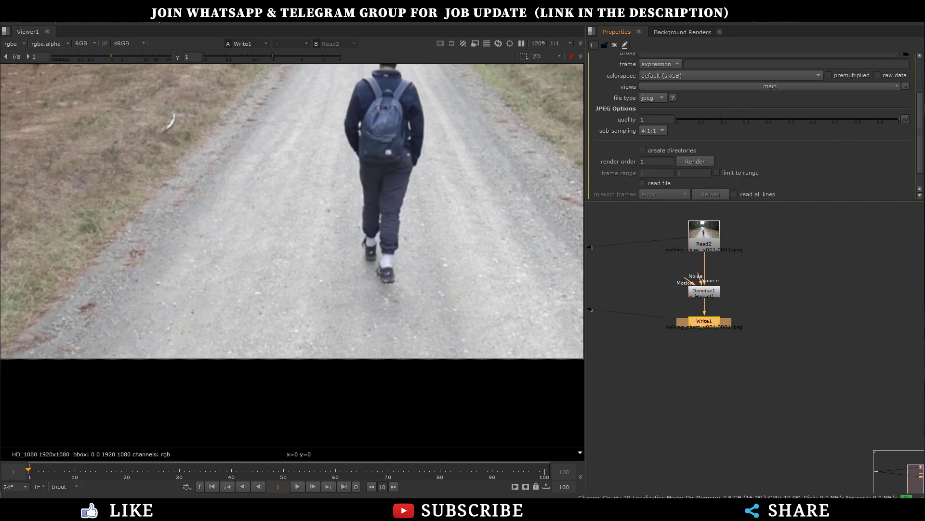
click(703, 163)
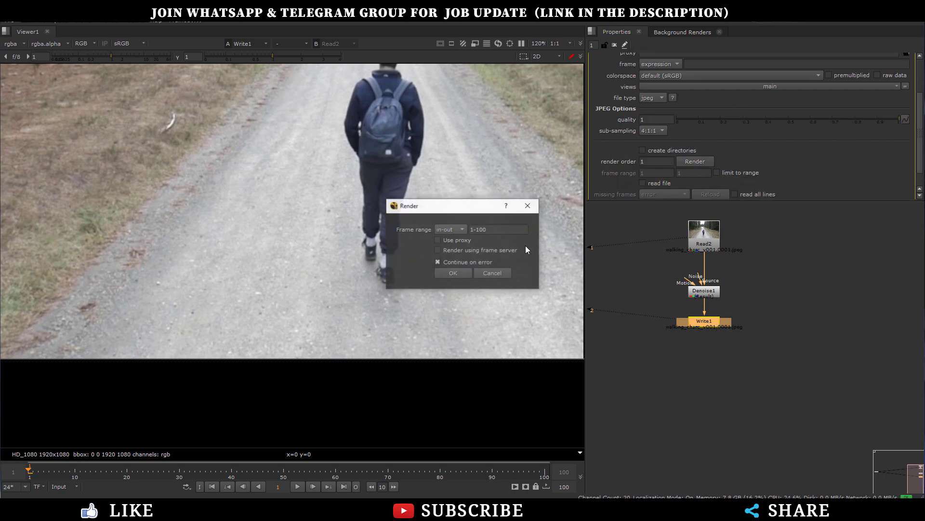
click(452, 273)
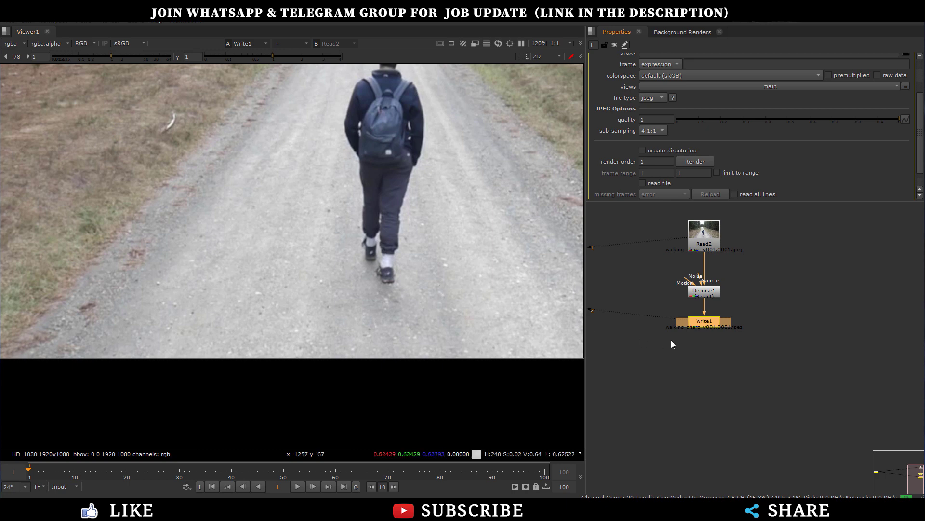
Load the rendered walking_charc_v001.####.jpeg sequence from the Denosie folder into a new Read node and place it apart from the denoise nodes
scroll(338, 268, down, 4)
scroll(394, 209, up, 2)
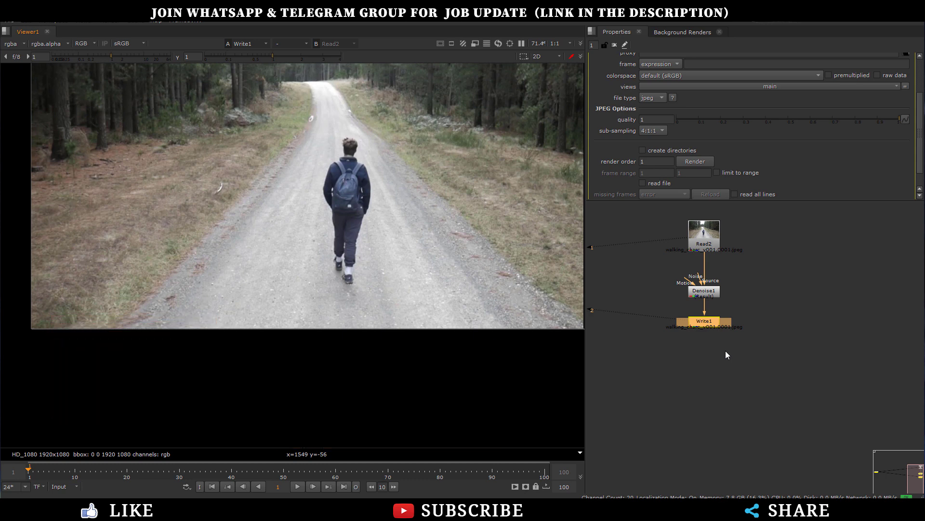
double_click(713, 323)
key(r)
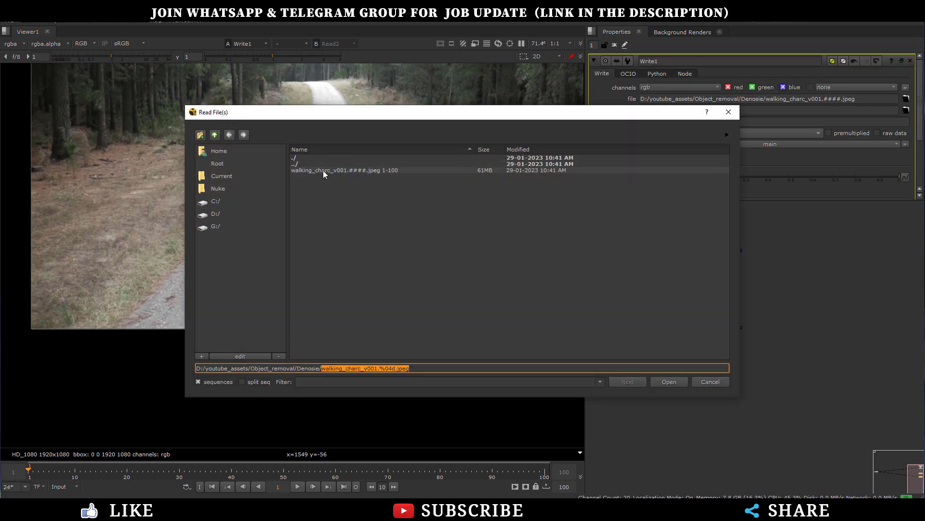
click(668, 381)
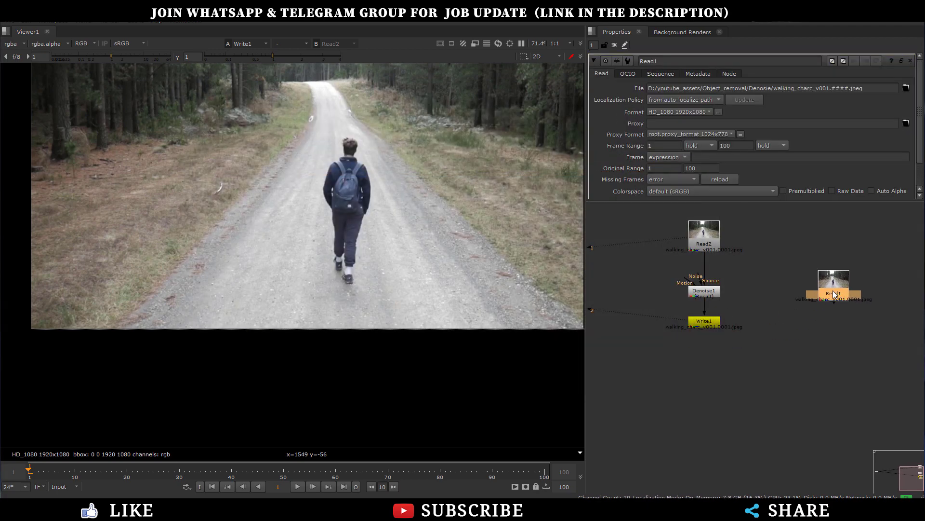
click(839, 262)
scroll(568, 355, down, 3)
scroll(682, 314, down, 2)
scroll(785, 286, up, 2)
drag(793, 267, 851, 249)
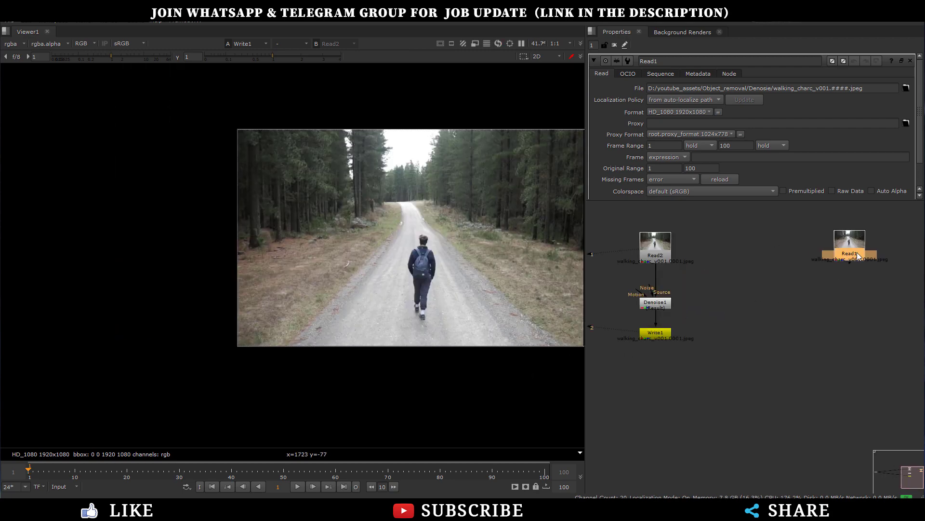
Scrub through the denoised footage to frame 39 to review the walker and the road
scroll(399, 270, up, 3)
drag(406, 189, 507, 383)
drag(40, 469, 94, 481)
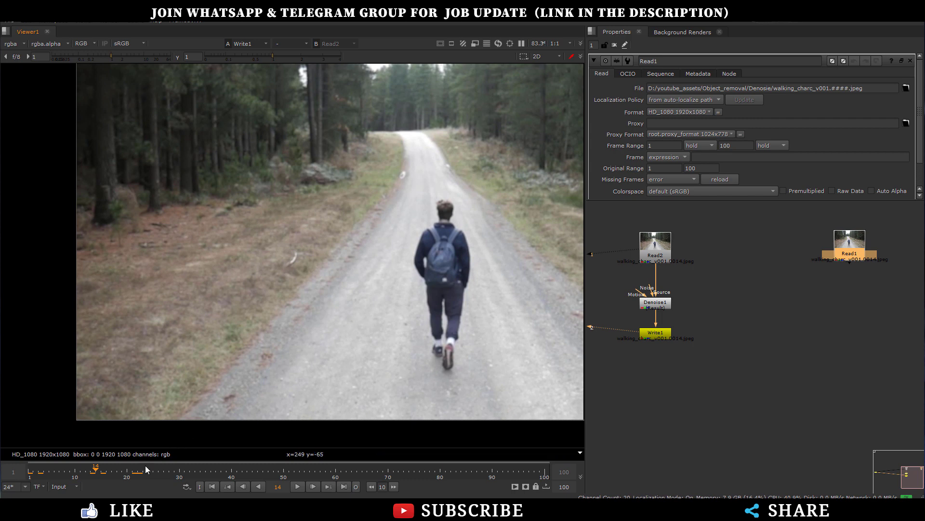
drag(96, 473, 227, 473)
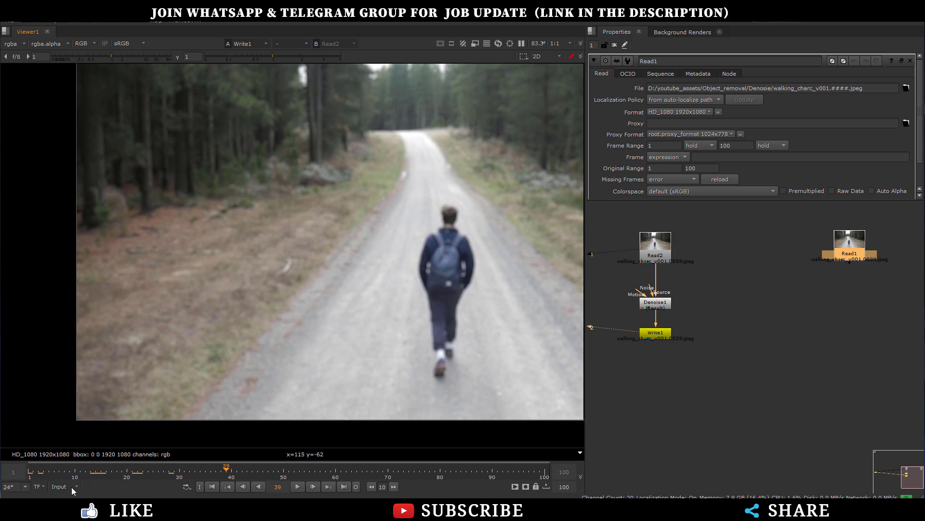
Scrub the denoised footage to frame 41, examine the walker and the surrounding road, and return to frame 1
drag(33, 474, 164, 478)
click(235, 477)
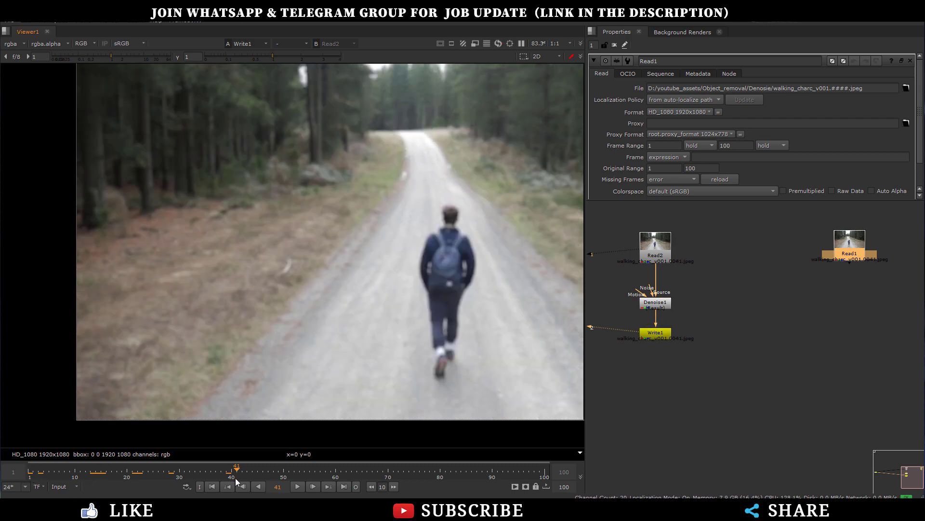
ctrl+shift+drag(369, 301, 490, 223)
ctrl+click(465, 379)
ctrl+click(494, 205)
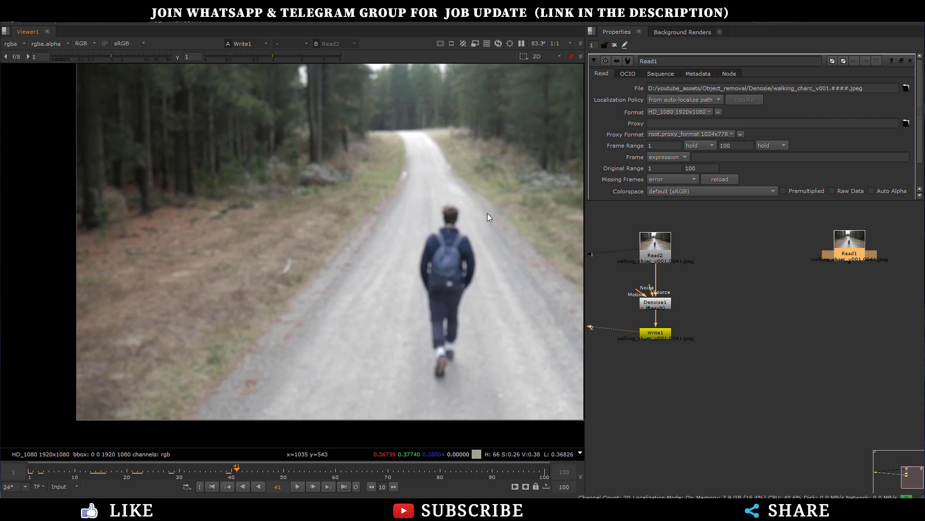
click(219, 487)
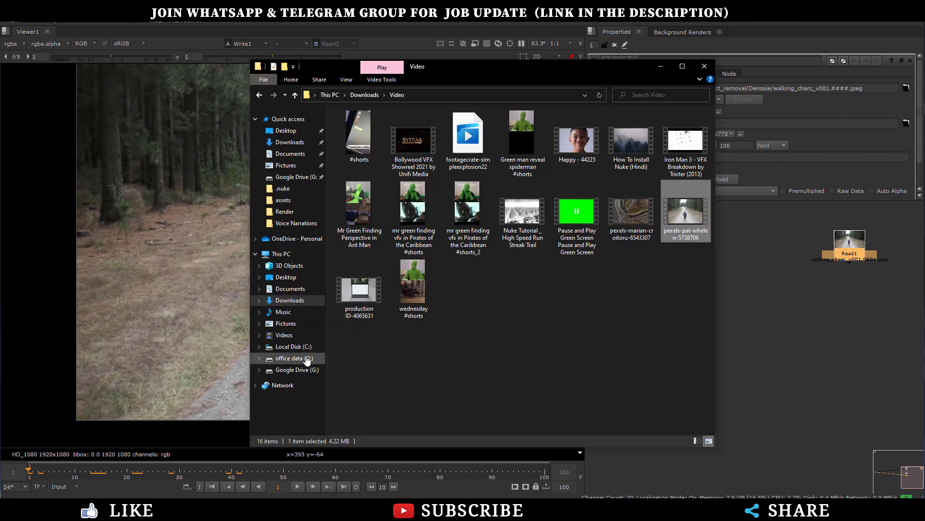
Switch to Photoshop, open walking_charc_v001.0001.jpeg and duplicate its Background layer
click(305, 359)
double_click(367, 342)
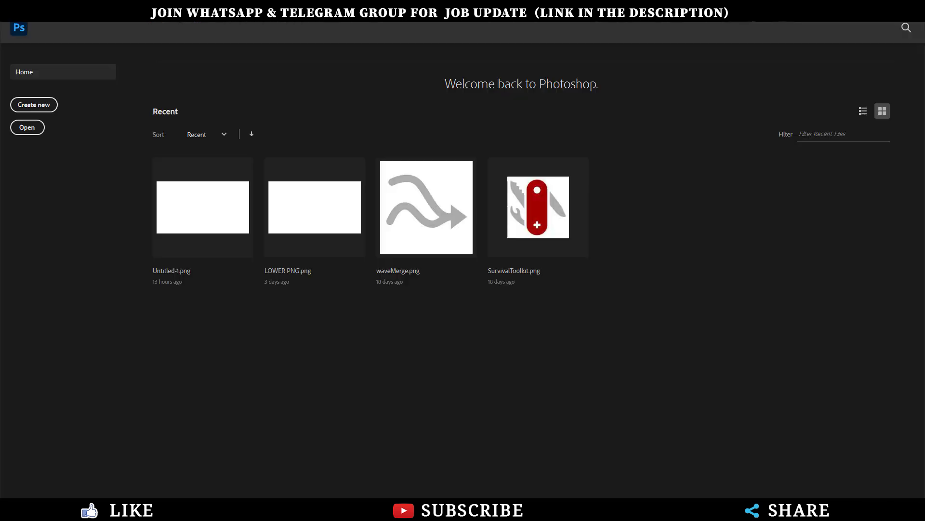
drag(461, 150, 326, 135)
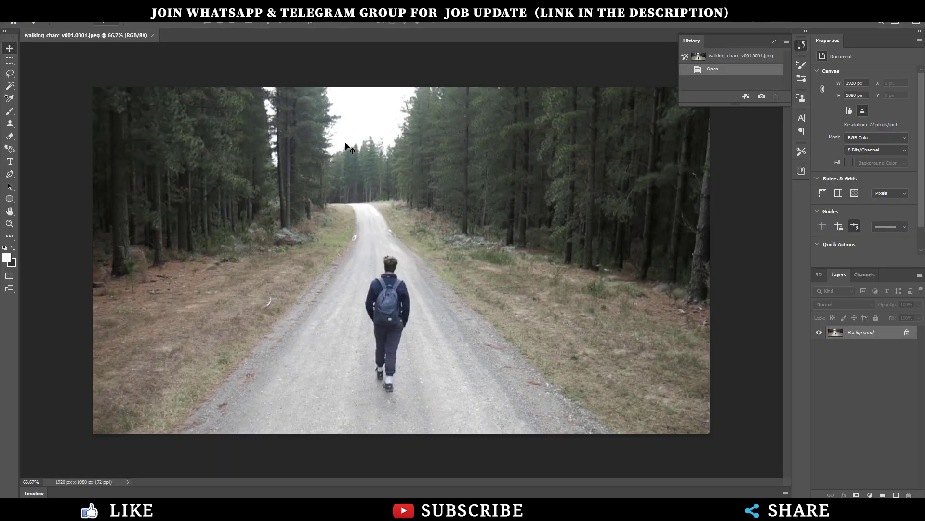
key(ctrl+j)
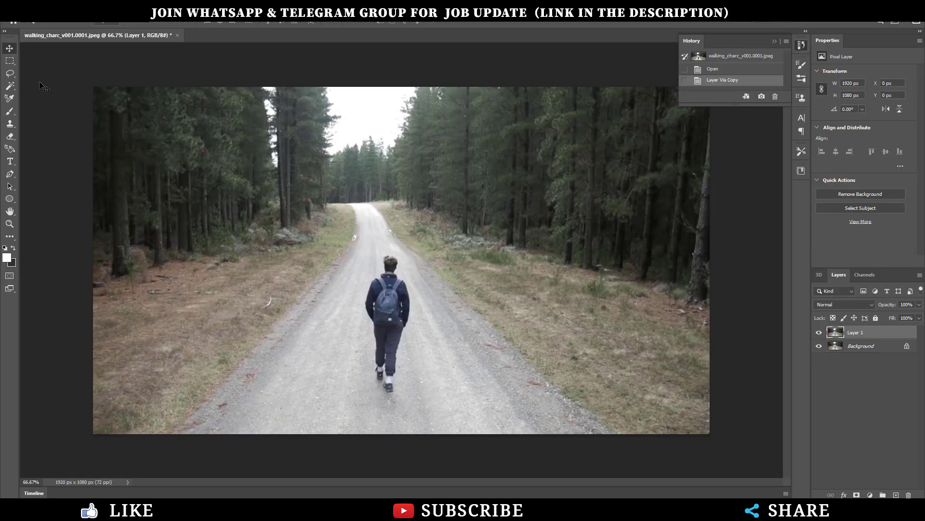
Draw a loose Lasso selection around the walking person on Layer 1
click(10, 73)
alt+scroll(430, 332, up, 3)
mouse_move(390, 241)
mouse_down()
mouse_move(415, 333)
mouse_move(394, 432)
mouse_move(359, 388)
mouse_move(349, 312)
mouse_move(363, 252)
mouse_move(394, 244)
mouse_up()
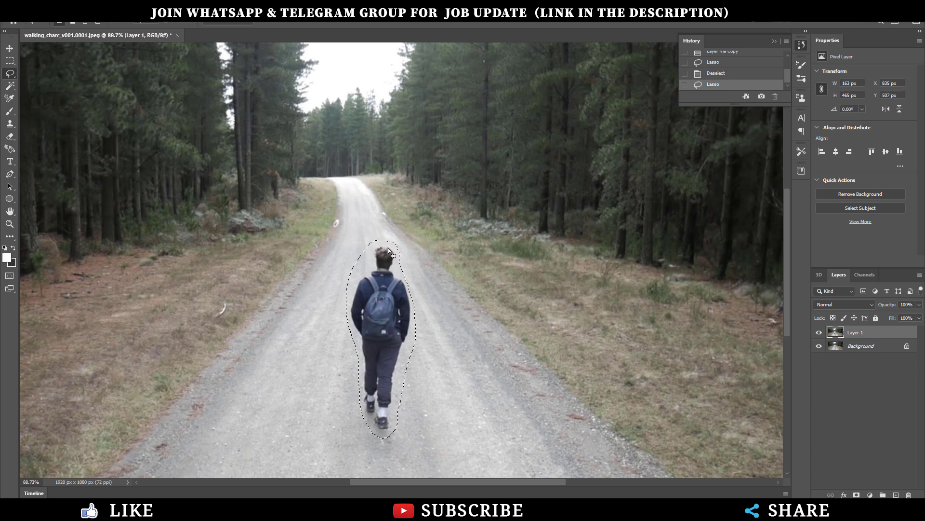
Remove the selected walker with Content-Aware Fill using Auto sampling, and merge the filled result down into Layer 1
right_click(390, 288)
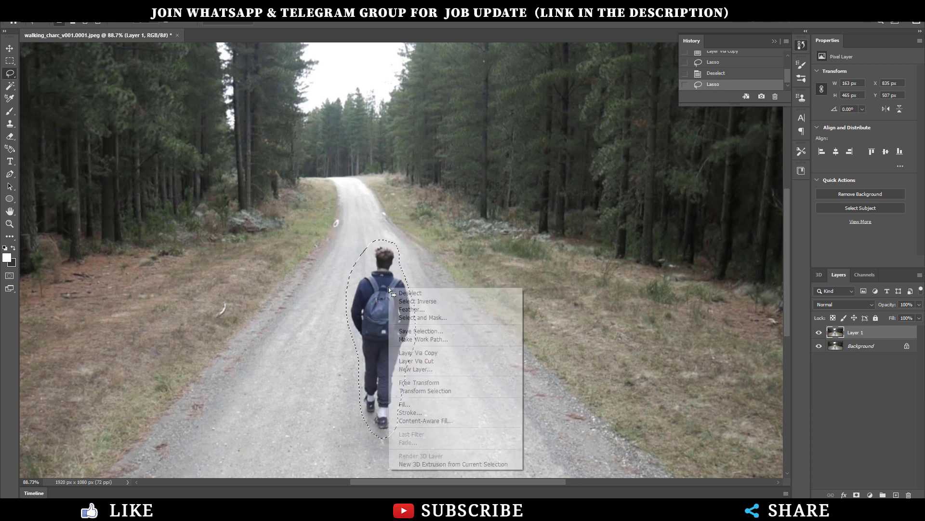
click(442, 420)
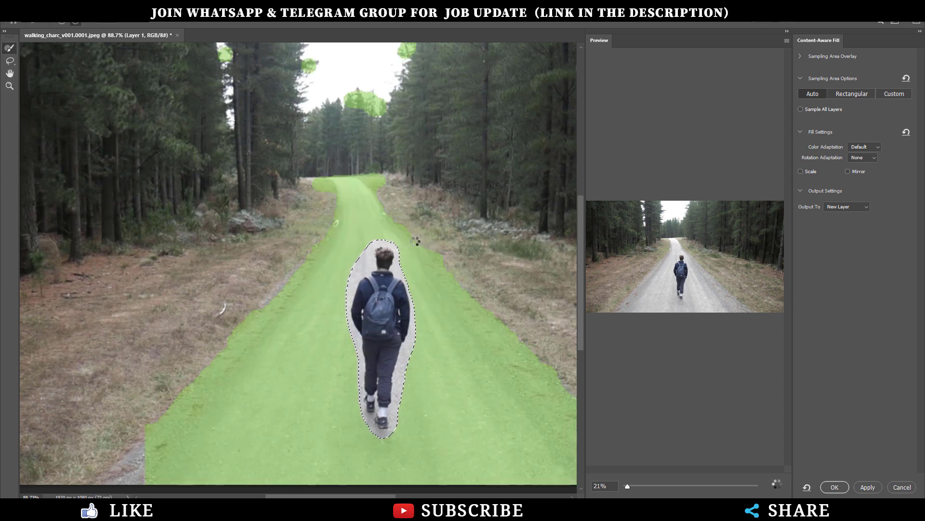
click(868, 487)
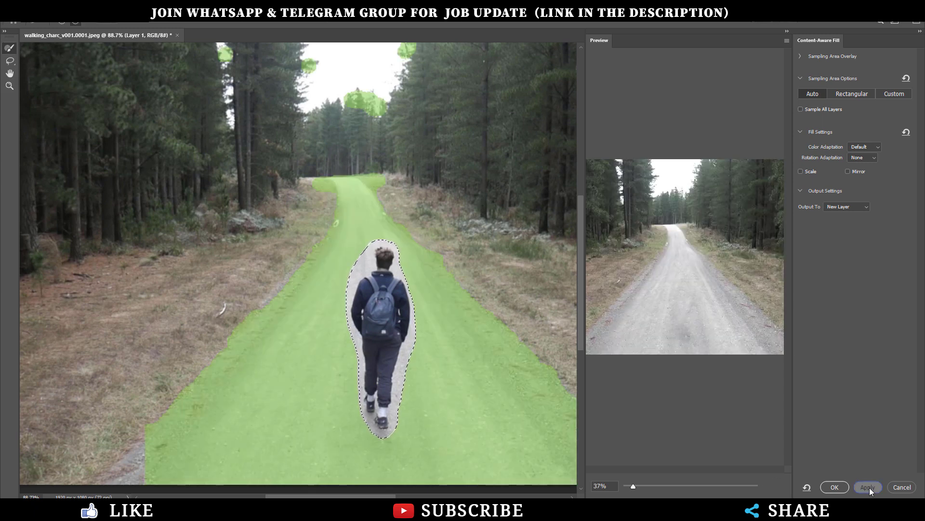
click(830, 487)
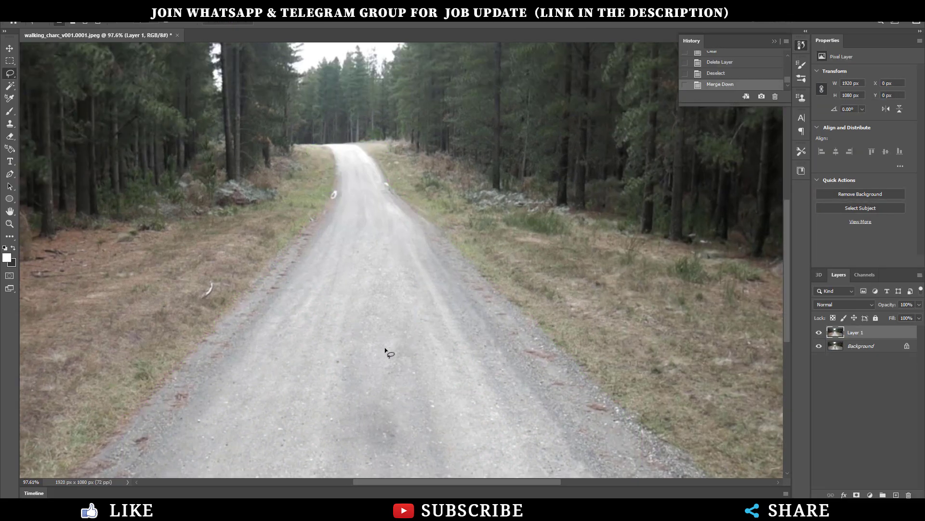
Lasso the dark patch on the lower part of the road, fill it with Content-Aware at 100% opacity, and deselect
alt+scroll(386, 376, down, 5)
alt+scroll(398, 303, up, 1)
mouse_move(378, 371)
mouse_down()
mouse_move(418, 418)
mouse_move(378, 439)
mouse_move(337, 405)
mouse_move(382, 371)
mouse_move(376, 387)
mouse_up()
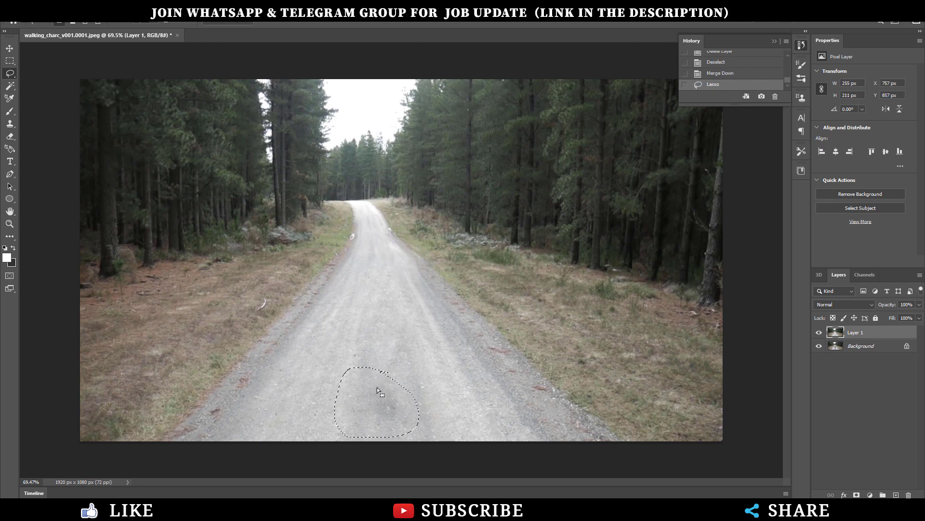
right_click(380, 388)
click(399, 322)
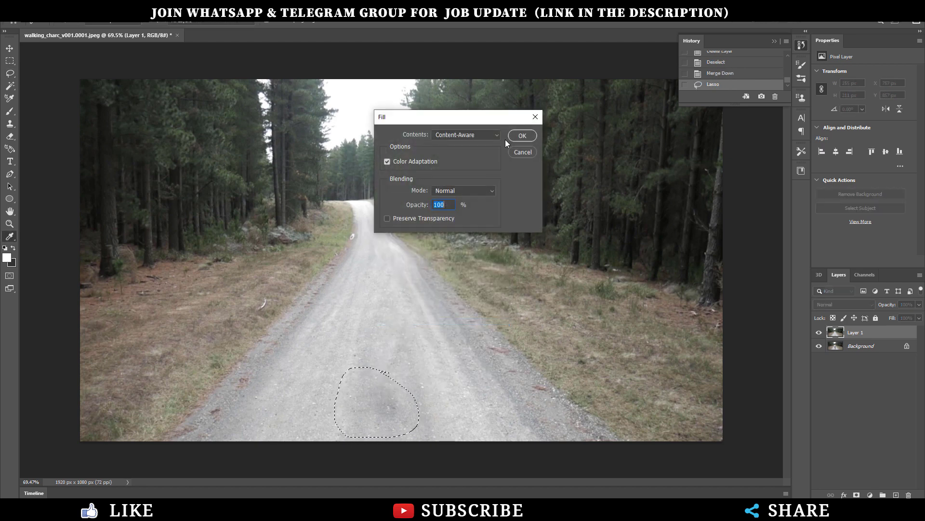
click(523, 136)
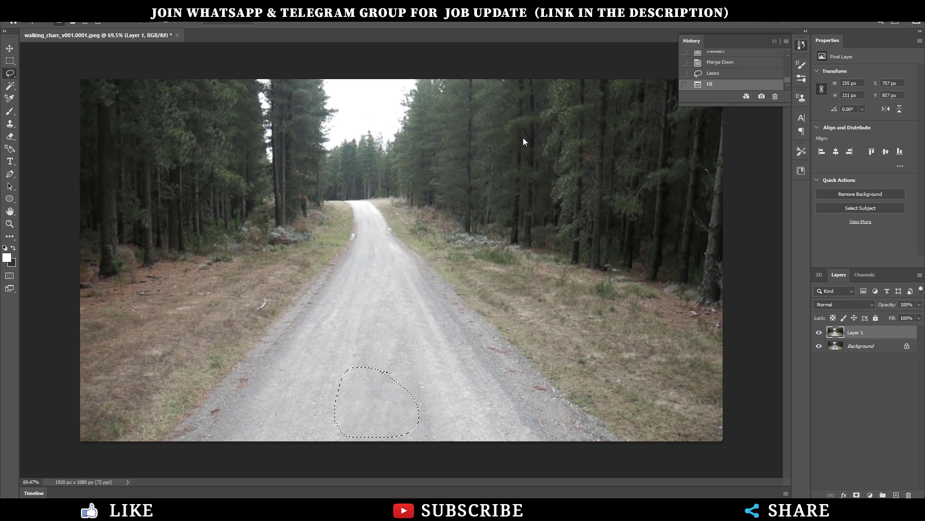
key(ctrl+d)
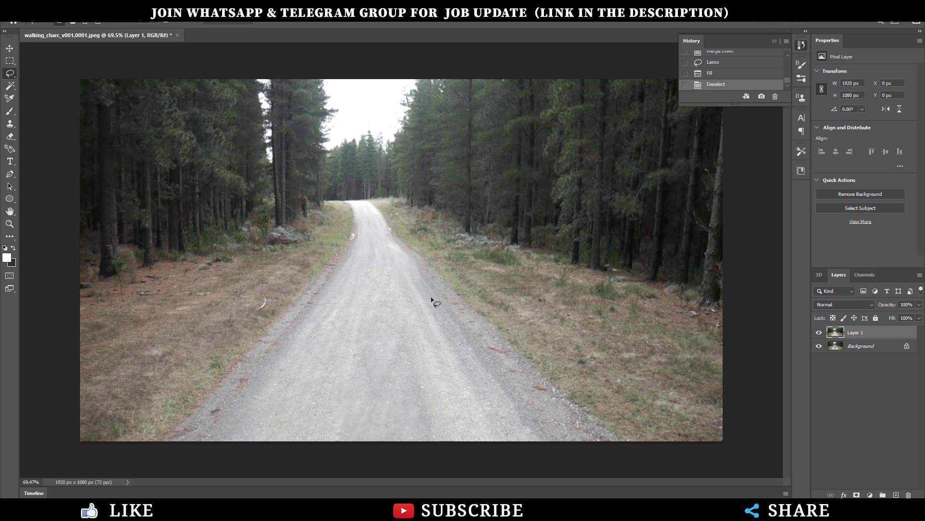
Save the cleaned frame on the computer as a Photoshop file, walking_charc_v001.0001, in a new folder named cp under Object_removal
alt+scroll(432, 300, down, 2)
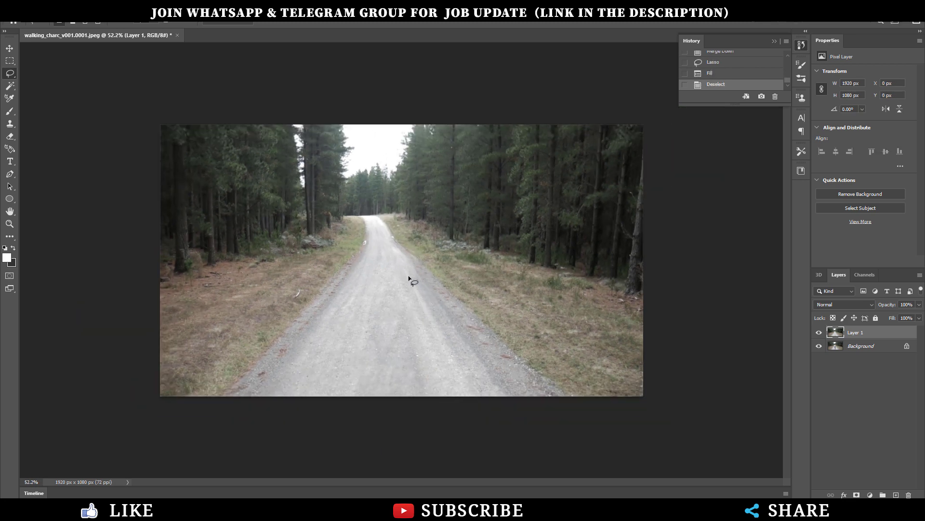
click(14, 17)
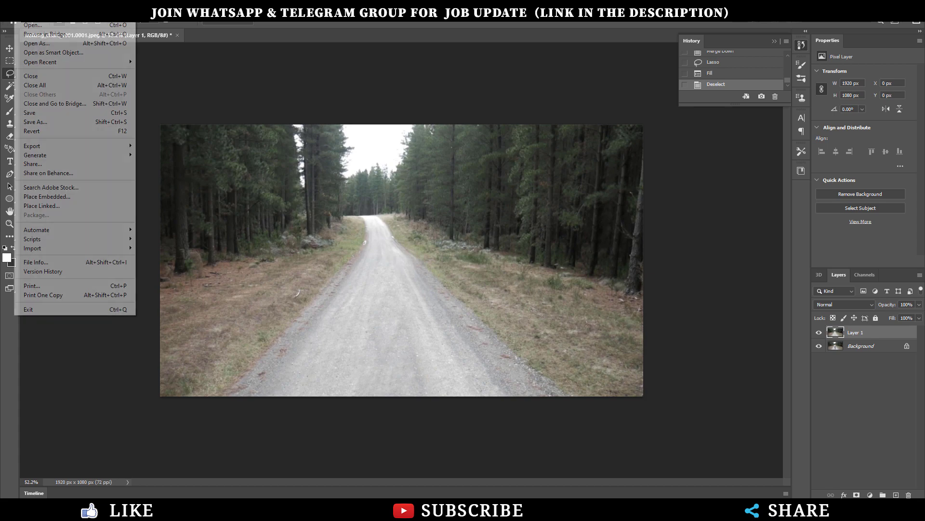
click(48, 113)
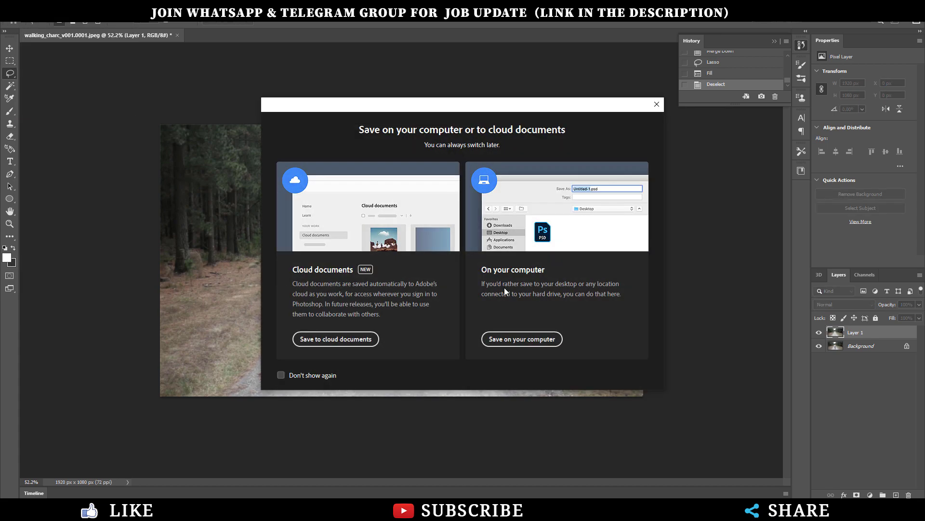
click(526, 339)
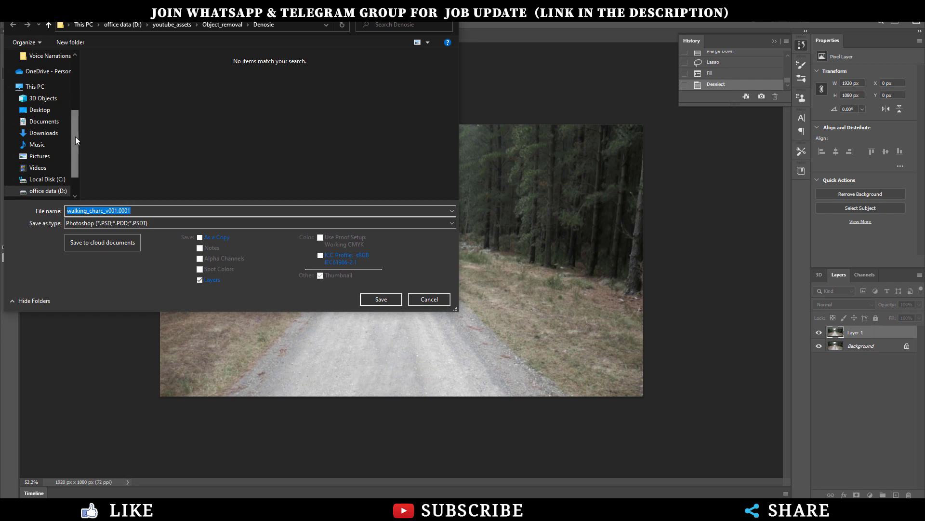
click(221, 26)
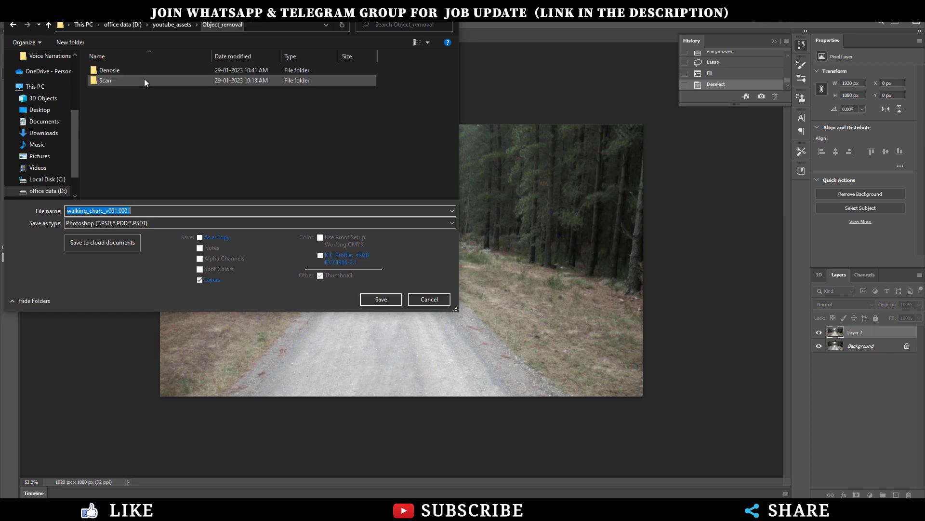
click(83, 41)
text(cp)
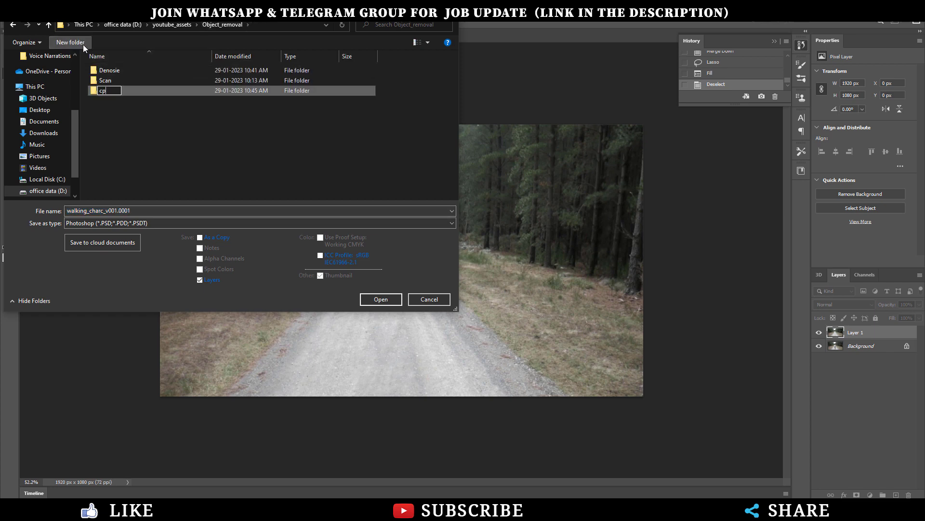
click(139, 90)
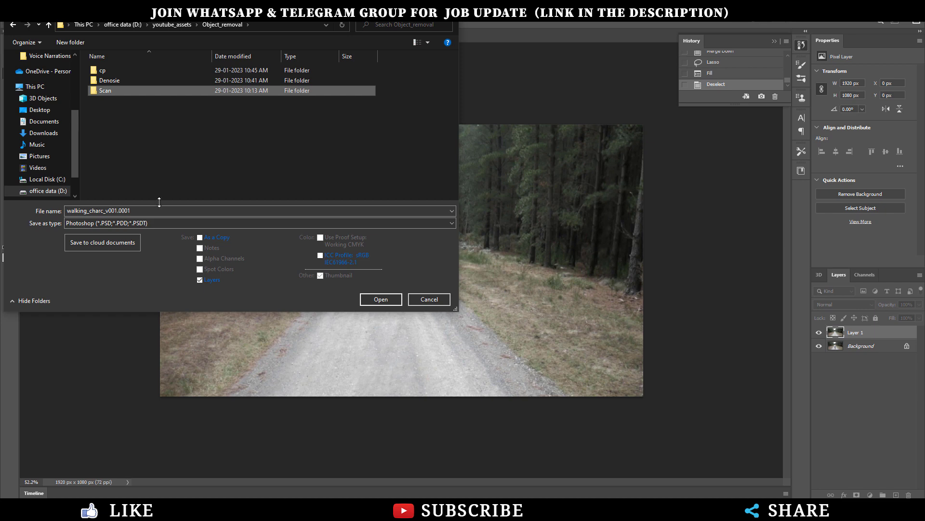
double_click(129, 72)
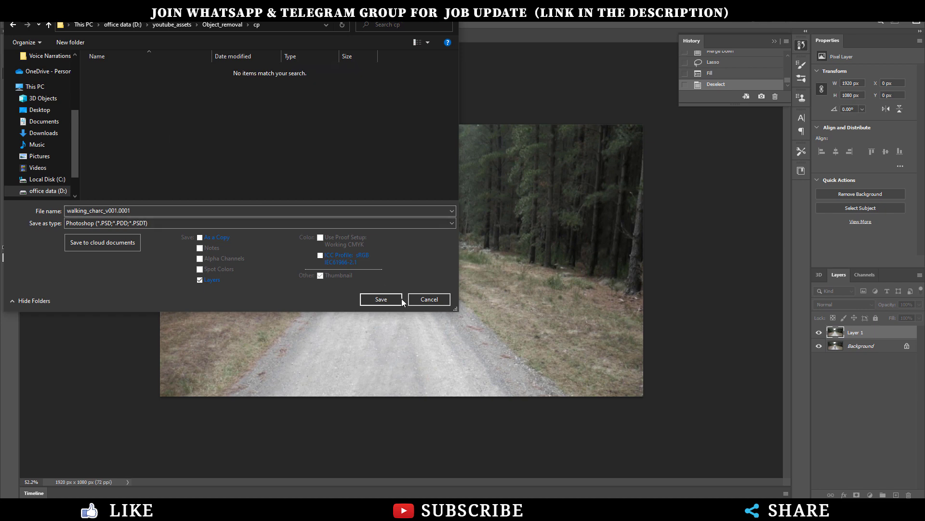
click(385, 302)
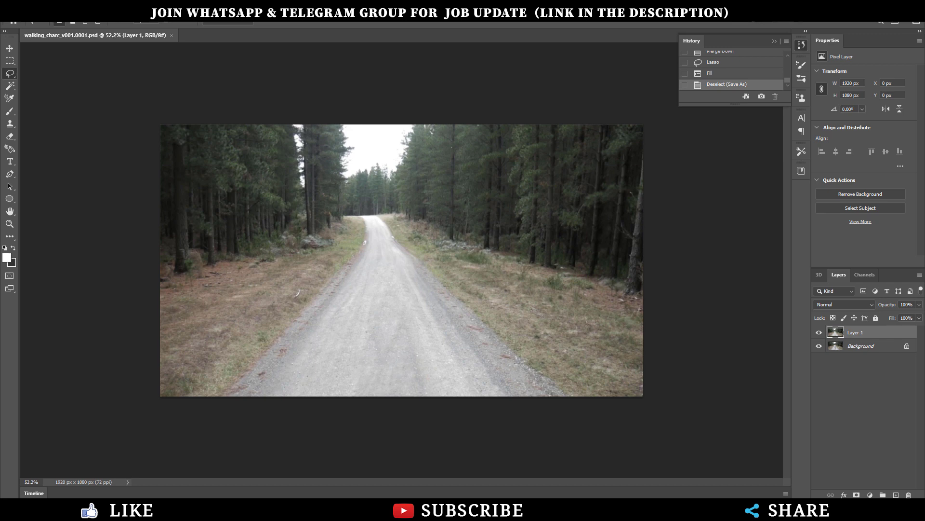
Return to Nuke and add an enlarged Backdrop behind the Read2, Denoise1 and Write1 nodes
drag(924, 16, 348, 73)
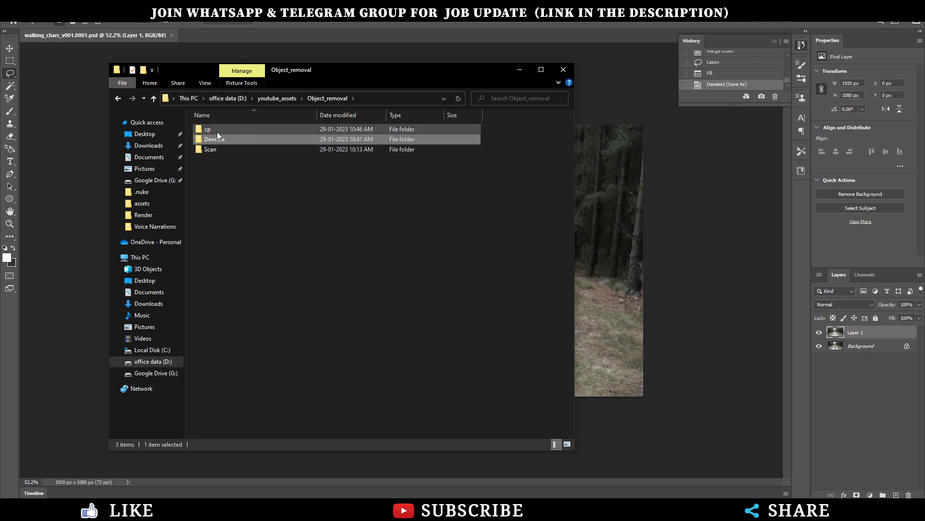
click(520, 70)
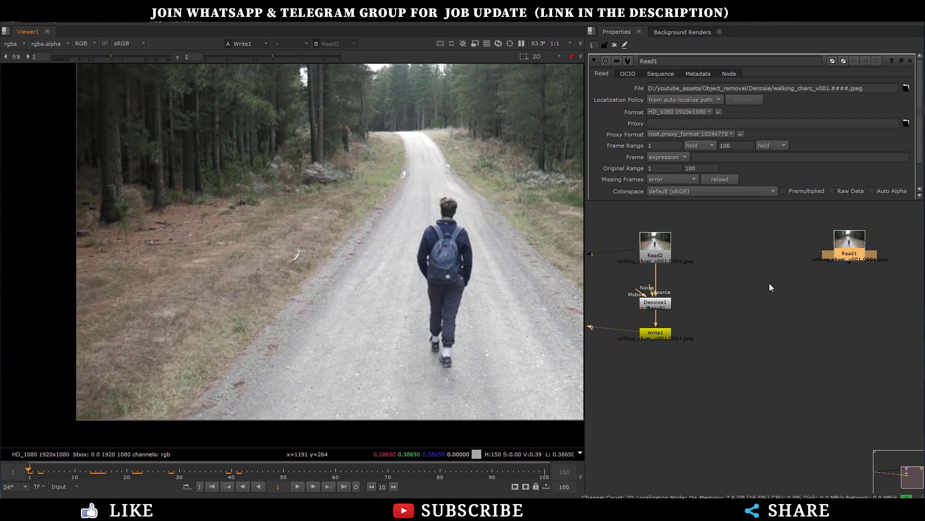
scroll(770, 282, down, 2)
drag(727, 232, 643, 386)
key(Tab)
text(back)
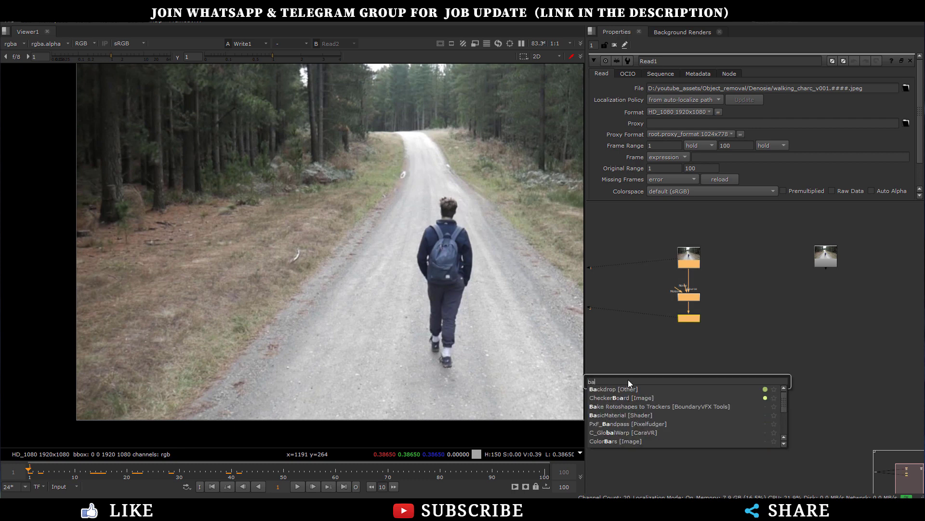
key(Return)
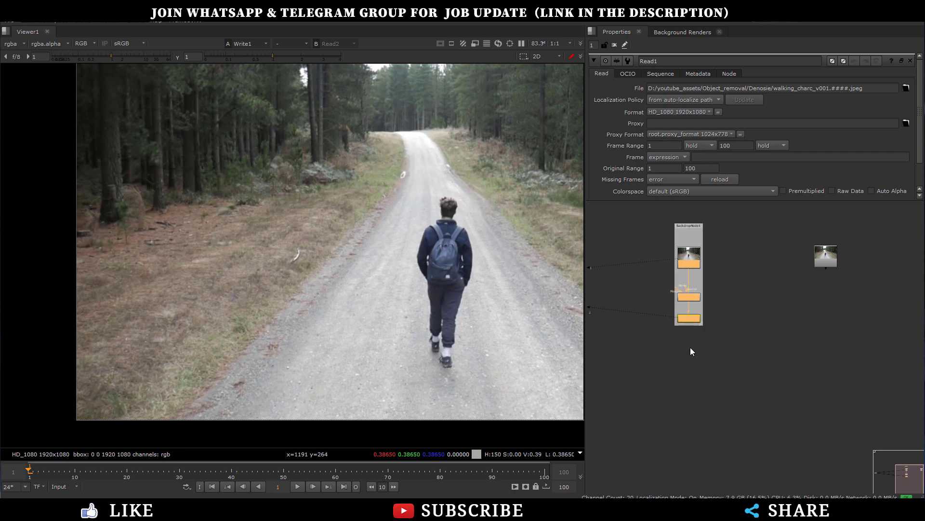
drag(704, 328, 750, 341)
ctrl+drag(711, 223, 690, 221)
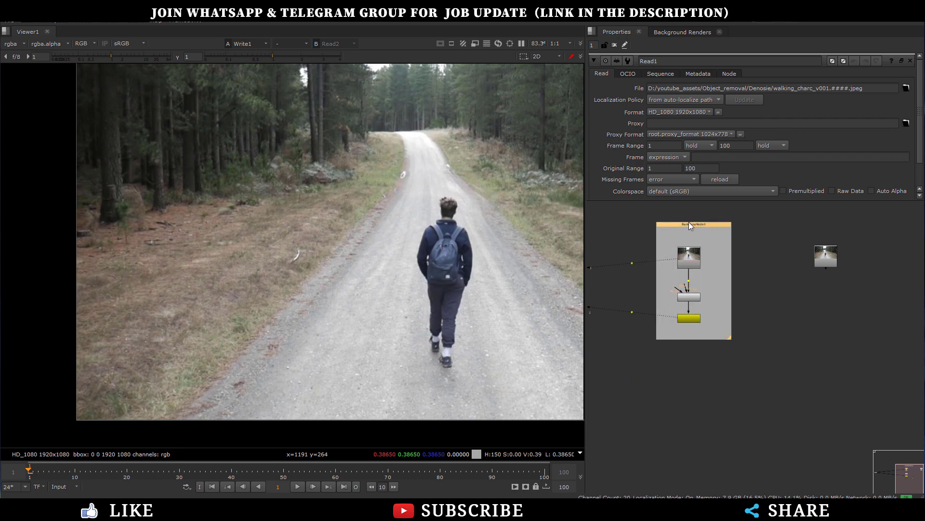
Label the backdrop Denosie_Comp and enlarge it to fit the label and its nodes
double_click(688, 224)
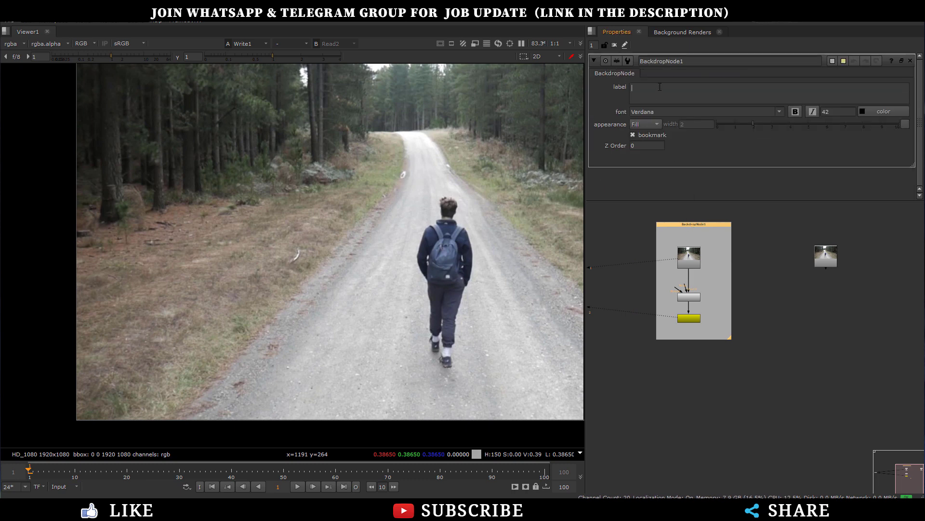
text(Denosie)
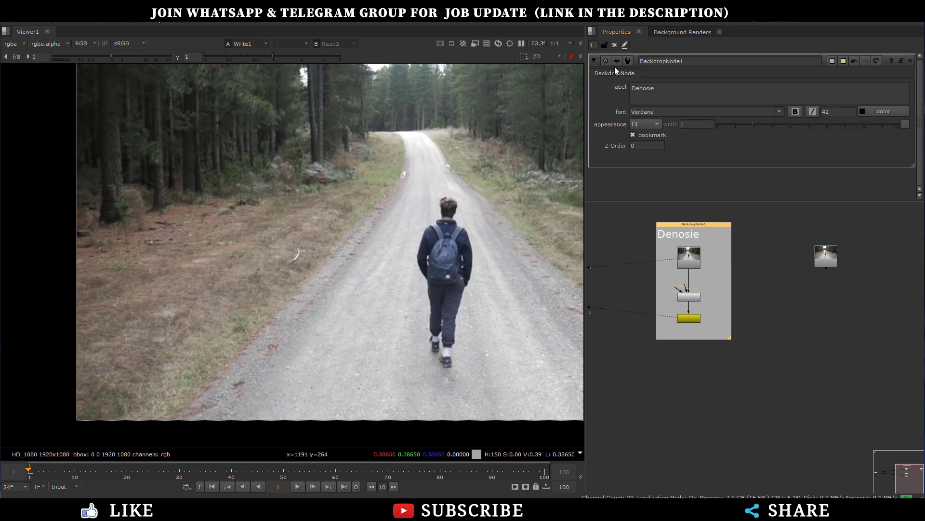
text(_Comp)
click(764, 293)
drag(732, 338, 785, 356)
drag(710, 223, 689, 214)
Move the Read1 node well away from the Denosie_Comp backdrop and show it in the Viewer
scroll(642, 282, down, 3)
scroll(646, 277, up, 3)
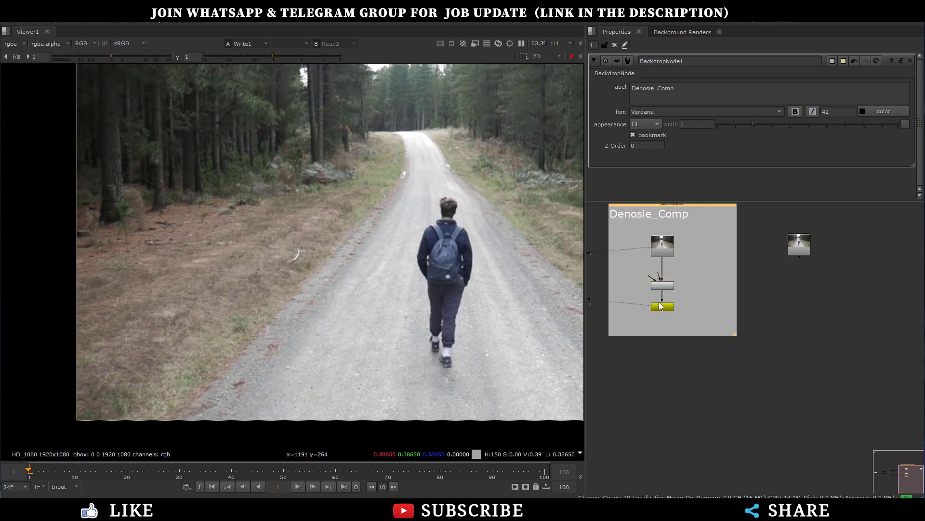
scroll(663, 293, down, 4)
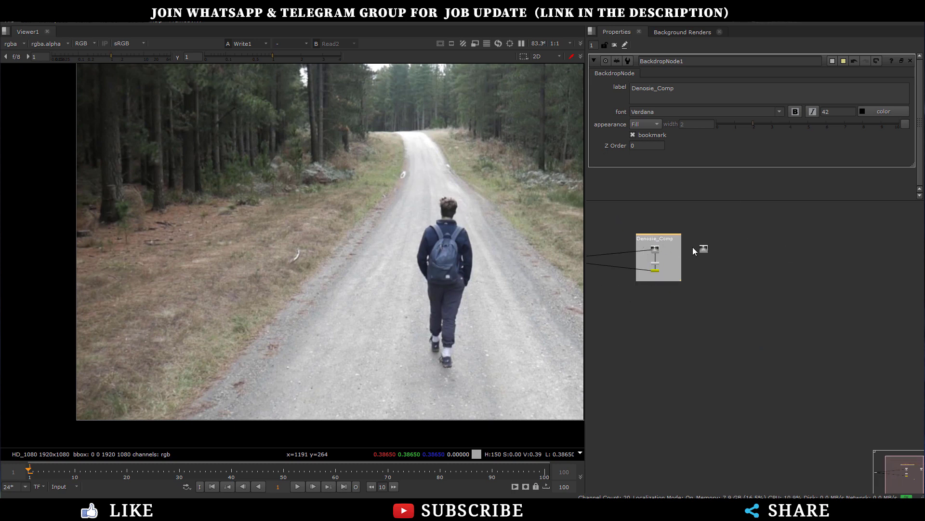
drag(706, 248, 793, 248)
scroll(796, 249, up, 4)
scroll(798, 252, up, 5)
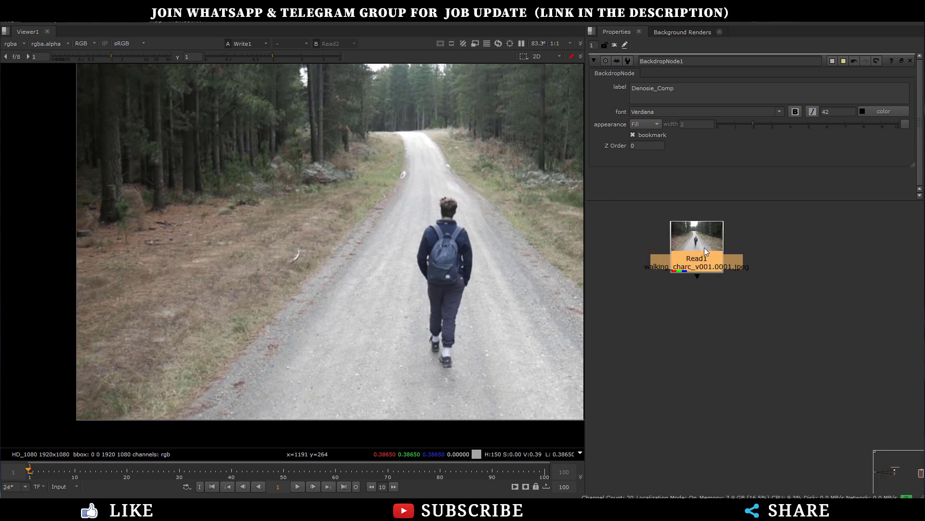
drag(704, 248, 691, 302)
key(1)
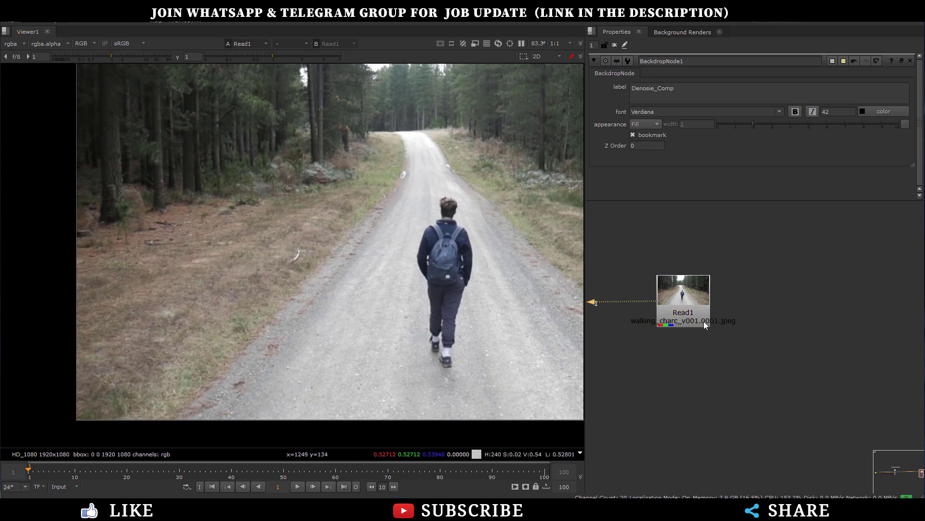
Switch to File Explorer and bring walking_charc_v001.0001.jpg from the cp folder into Nuke's node graph beside Read1
key(alt+Tab)
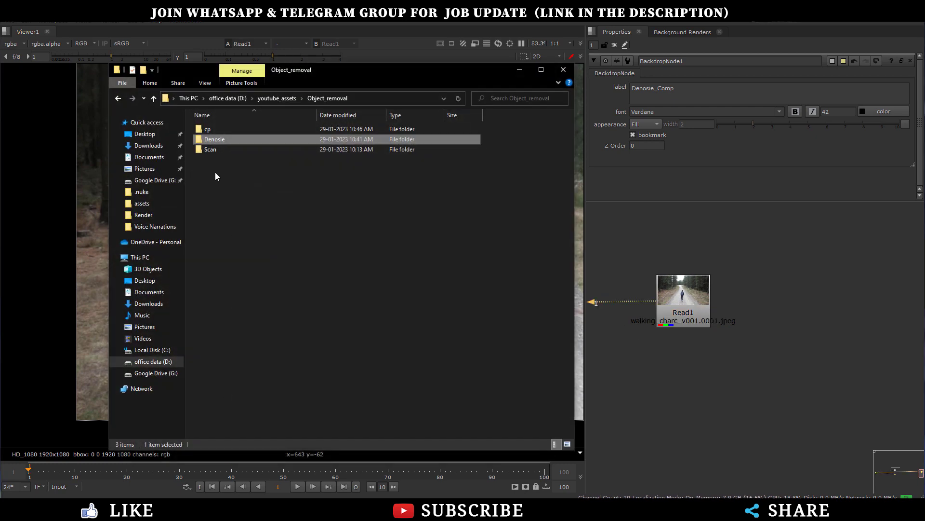
double_click(222, 131)
drag(222, 130, 797, 314)
click(525, 68)
Connect Read1 to Viewer input 1 and the imported clean plate Read node to Viewer input 2
click(694, 313)
key(1)
click(783, 324)
key(2)
Compare the original footage with the clean plate over the whole frame by alternating between the two Viewer inputs
key(1)
key(2)
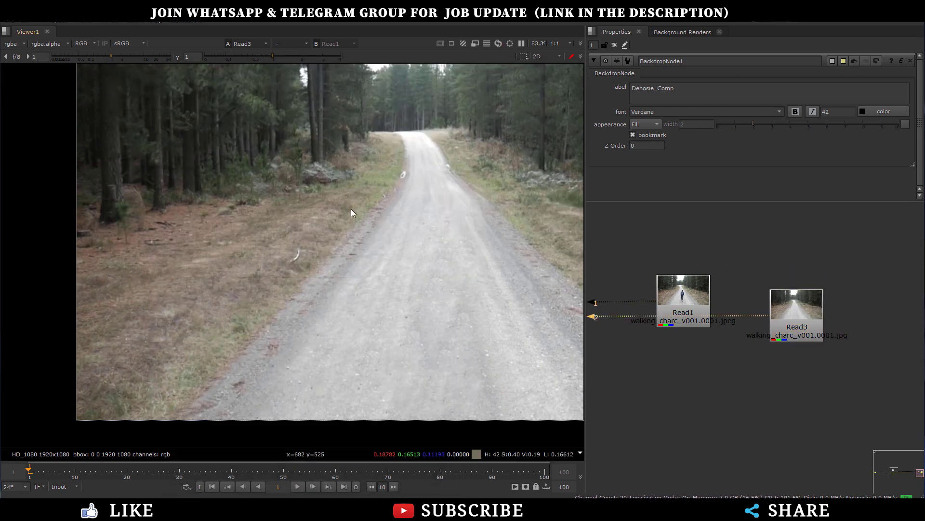
key(1)
key(2)
key(1)
key(2)
scroll(337, 193, down, 5)
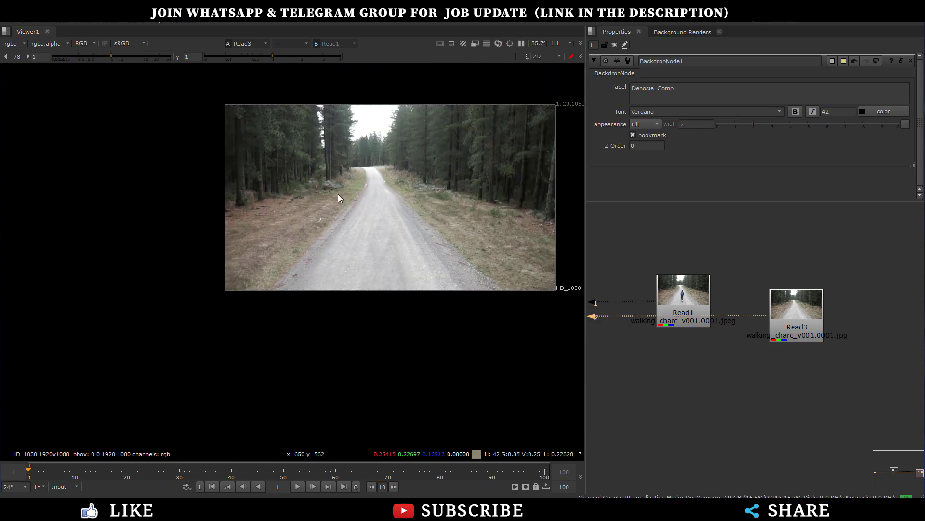
scroll(386, 217, up, 3)
key(1)
key(1)
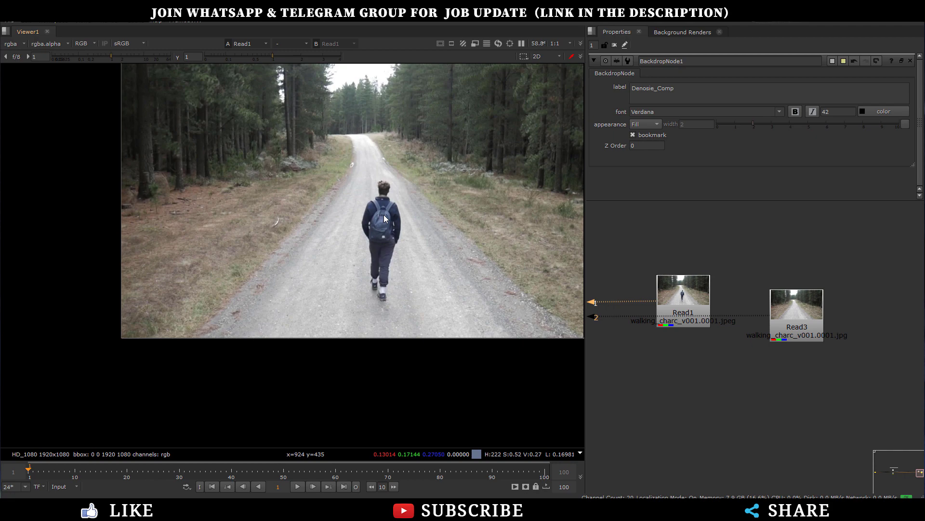
Examine the gravel around the walking person's legs up close in both the original footage and the clean plate
scroll(381, 296, up, 4)
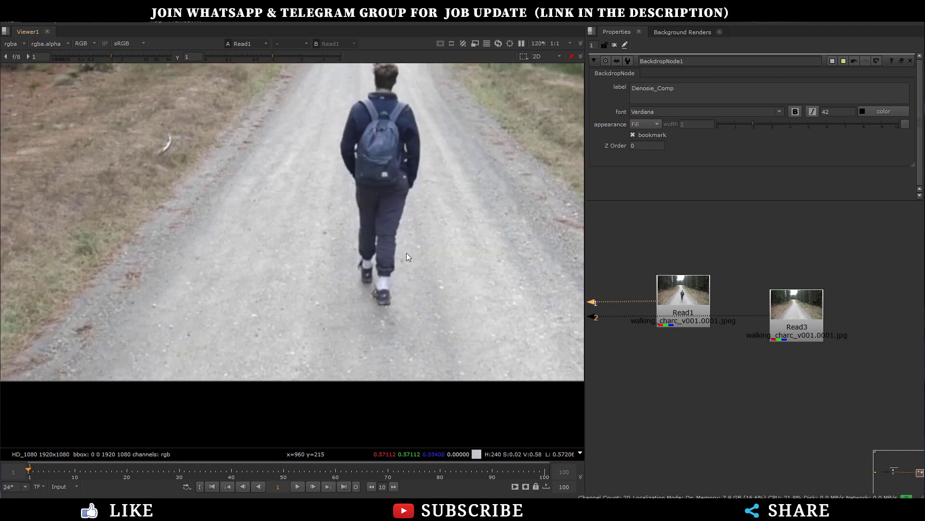
scroll(409, 246, up, 4)
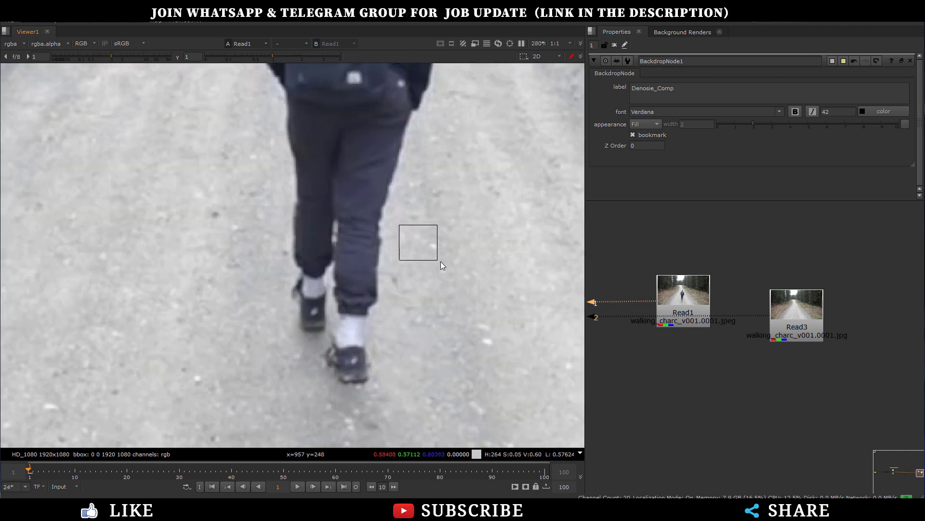
key(2)
key(1)
key(2)
key(1)
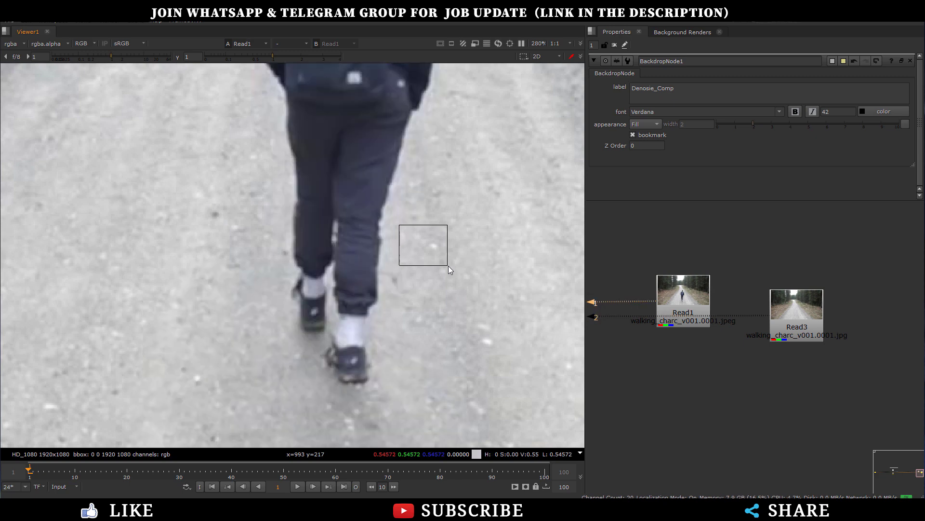